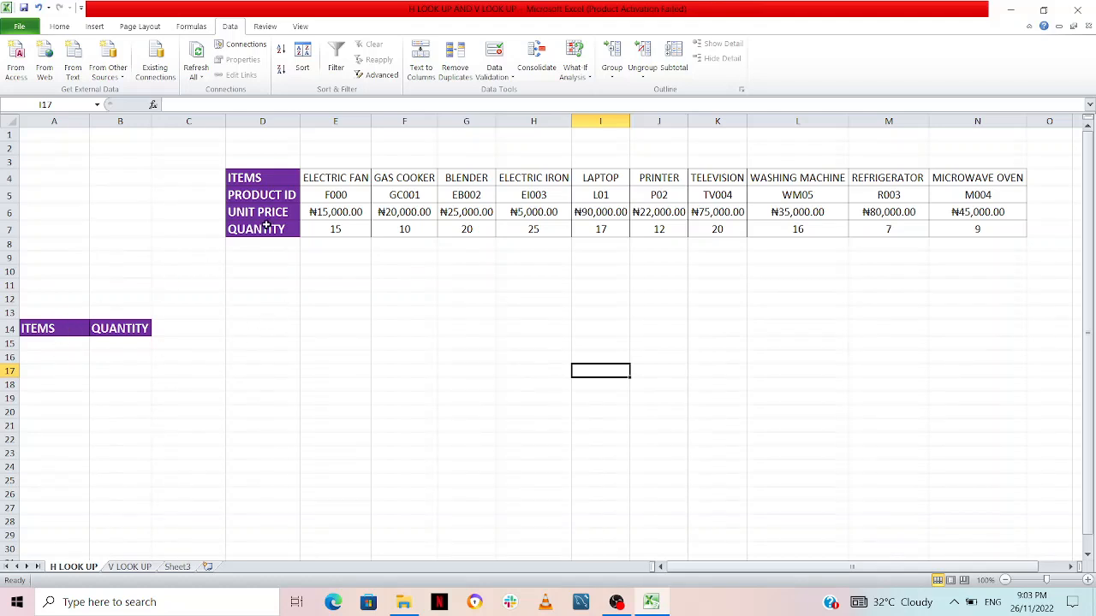
- Open the data validation settings for cell A15 and allow only values from a list
click(53, 347)
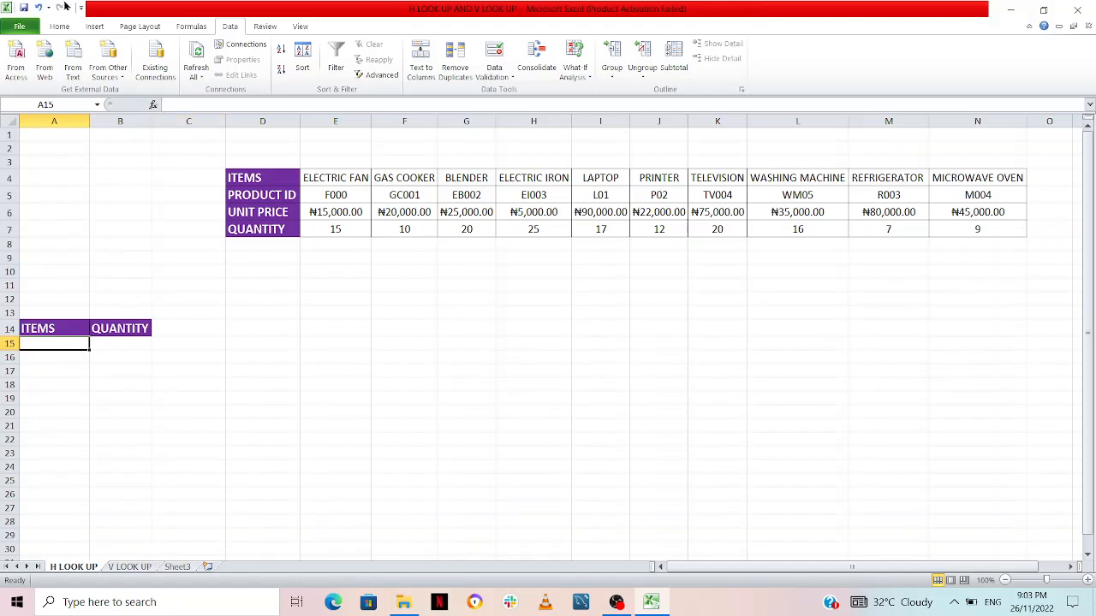
click(56, 26)
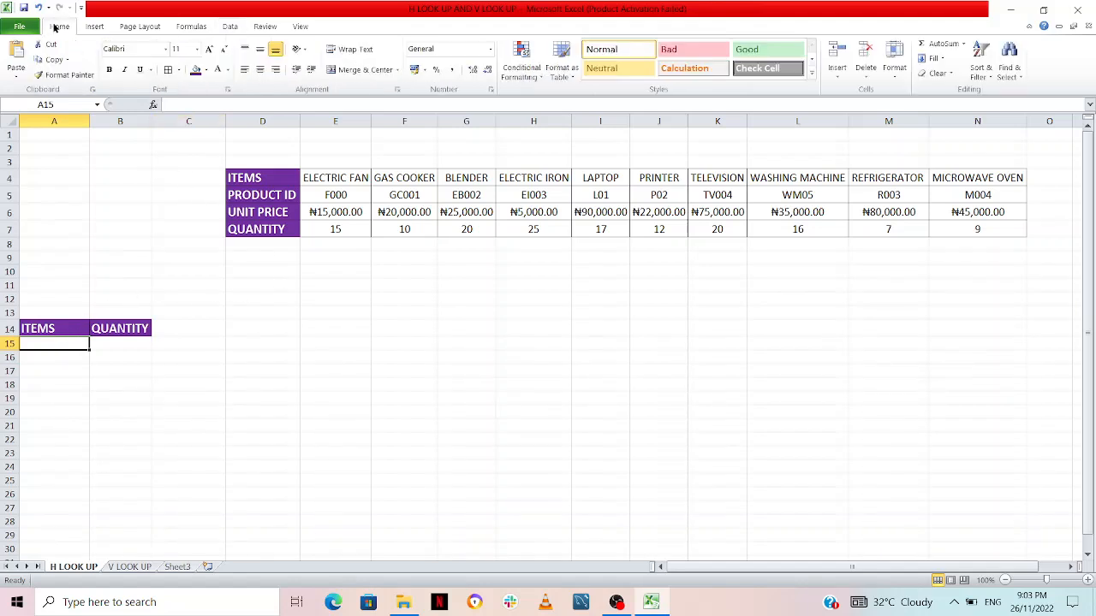
click(229, 27)
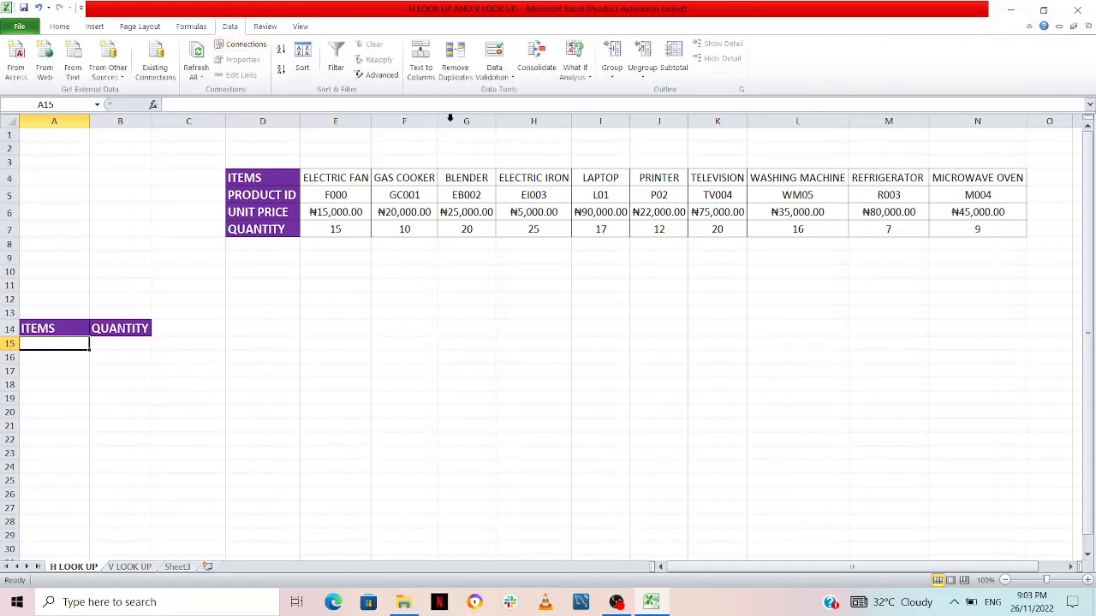
click(496, 74)
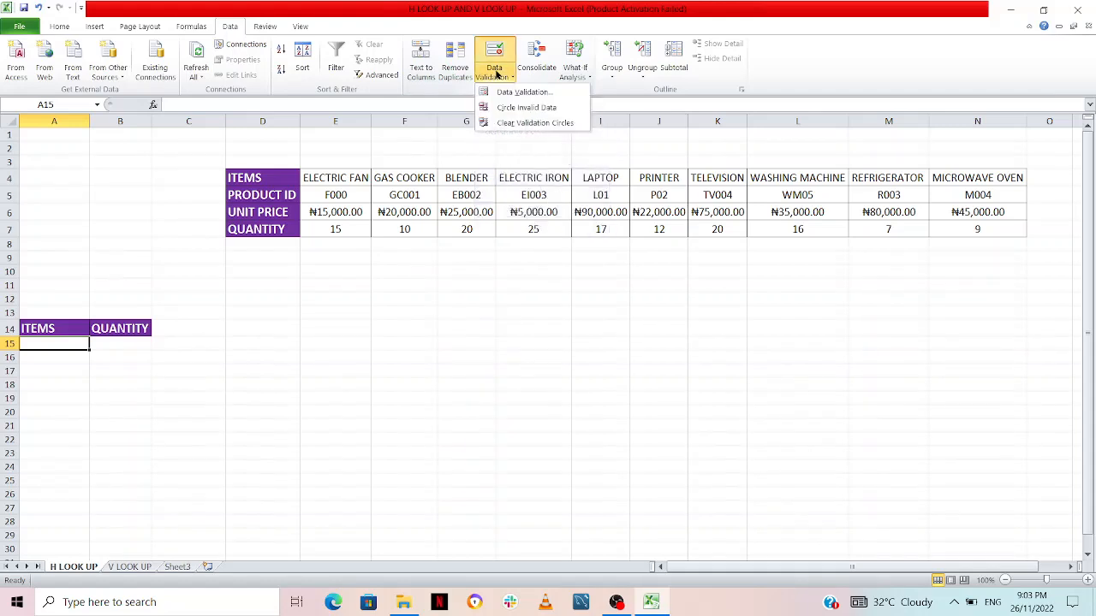
click(510, 93)
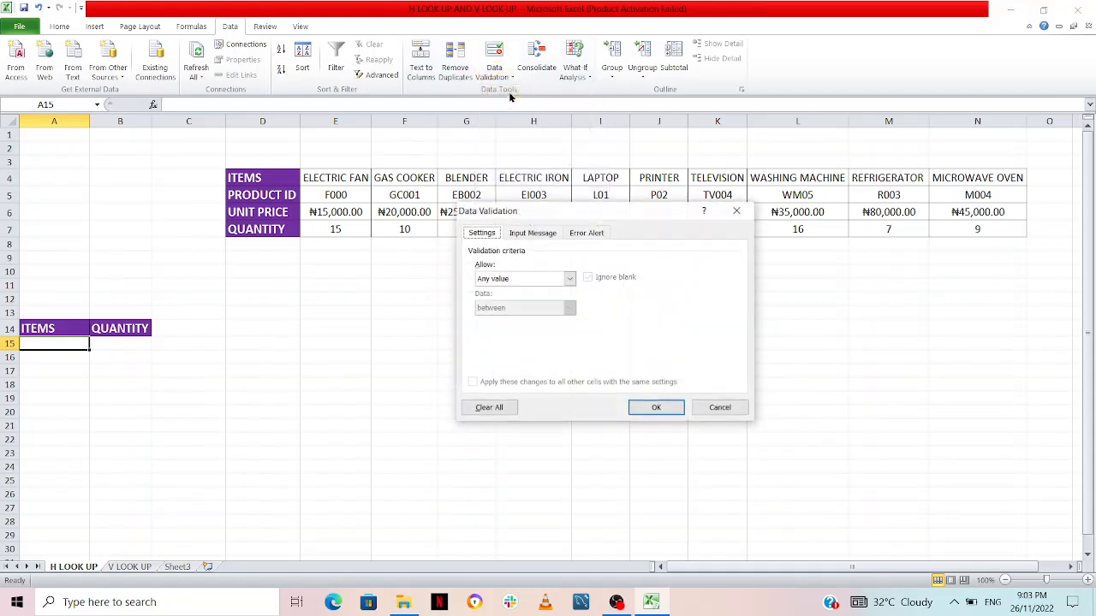
click(570, 278)
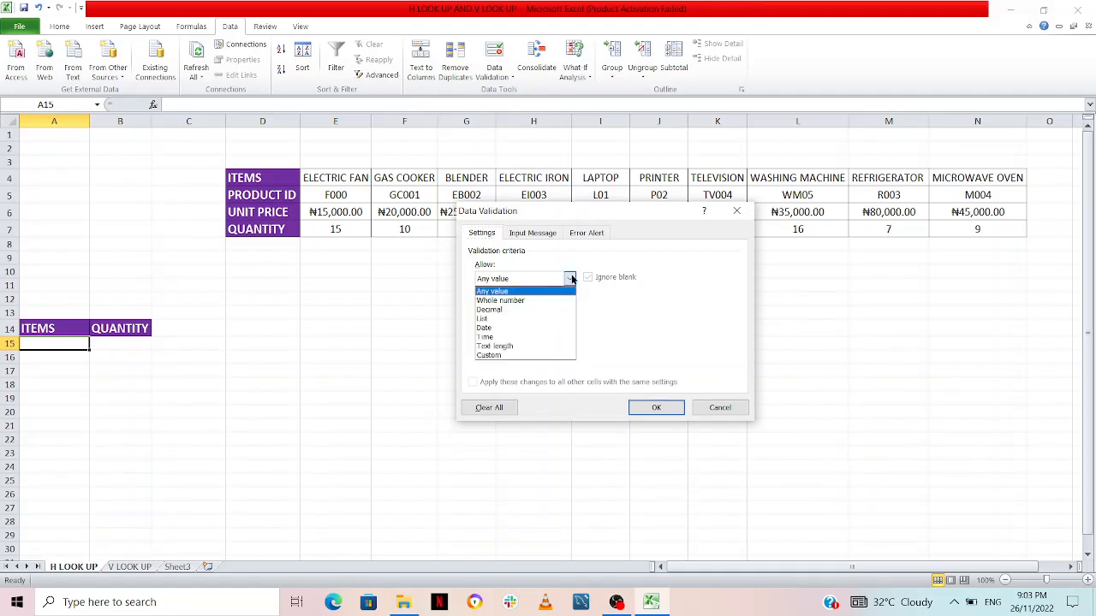
click(500, 318)
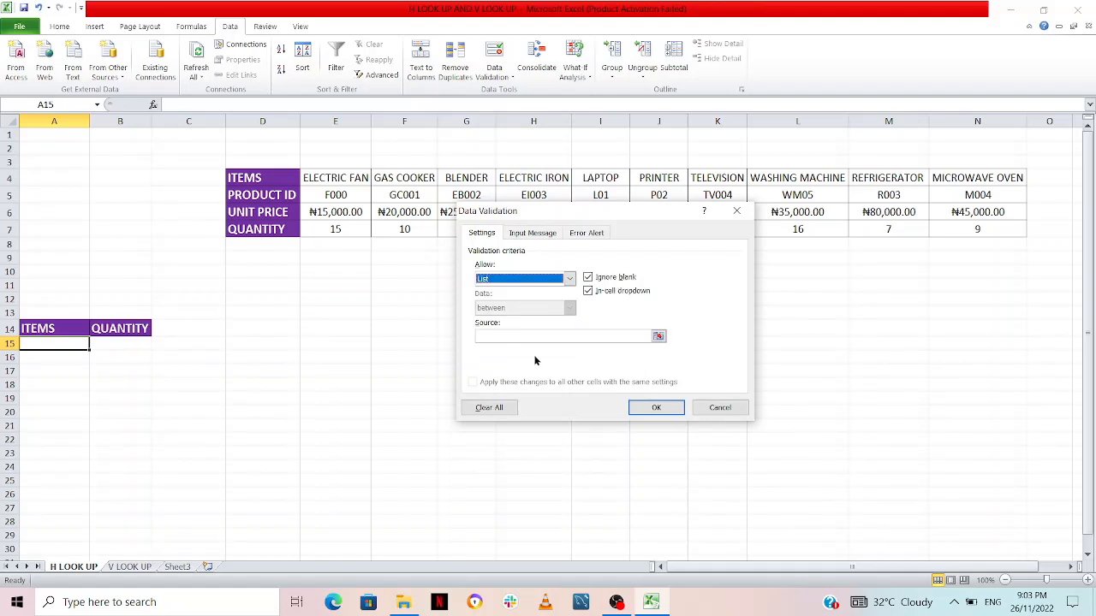
- Apply the item names in E4:N4 as the validation list source and choose ELECTRIC IRON in A15
click(536, 336)
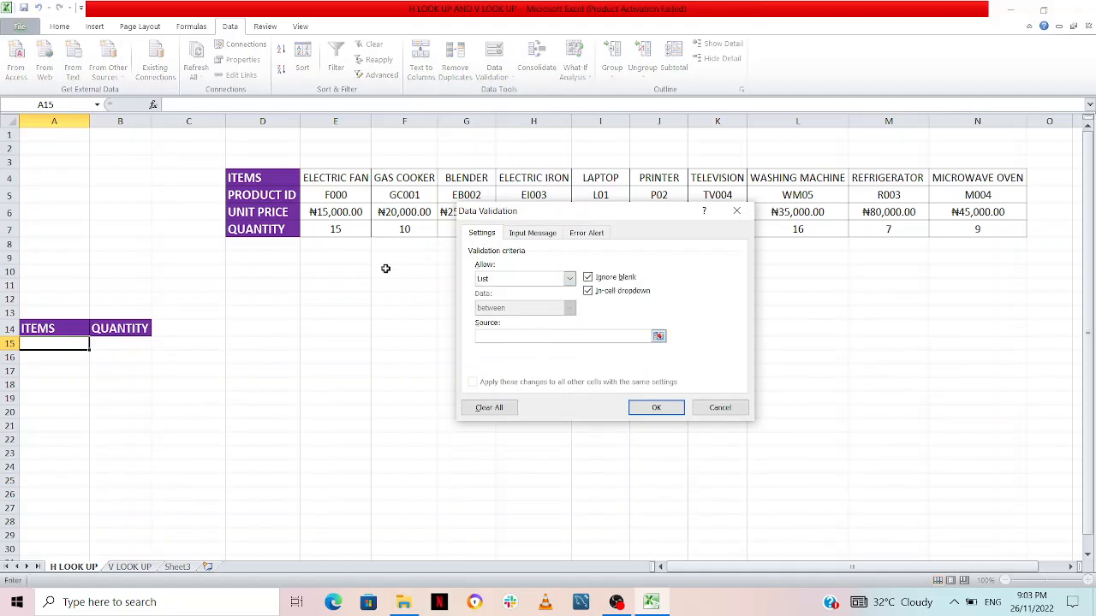
click(331, 178)
key(shift+Right)
key(shift+Right)
key(shift+Right)
key(shift+Right)
key(shift+Right)
key(shift+Right)
key(shift+Right)
key(shift+Right)
key(shift+Right)
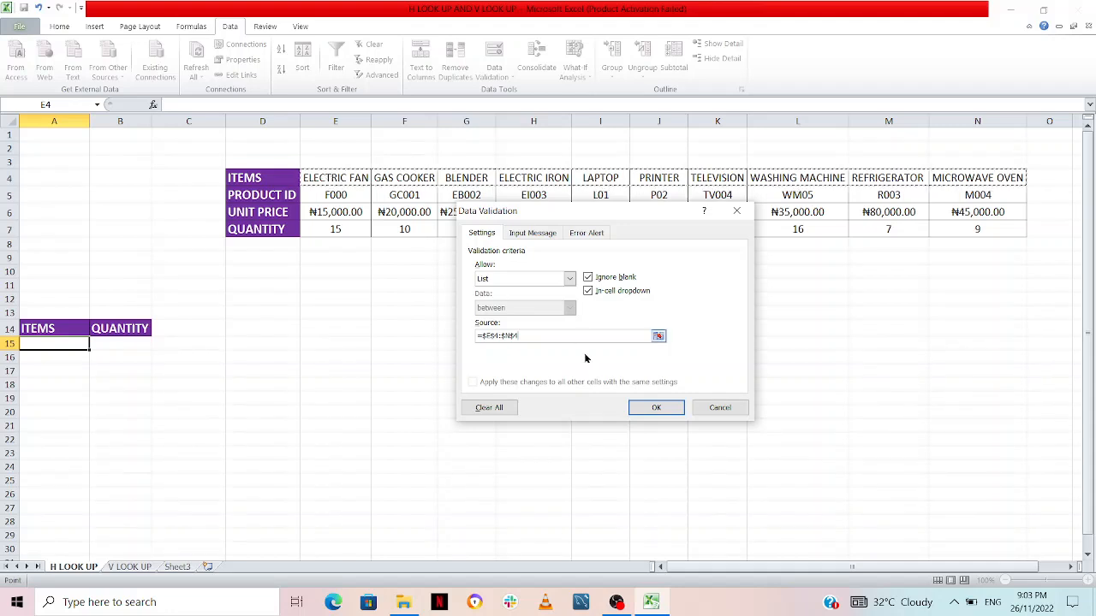
click(654, 409)
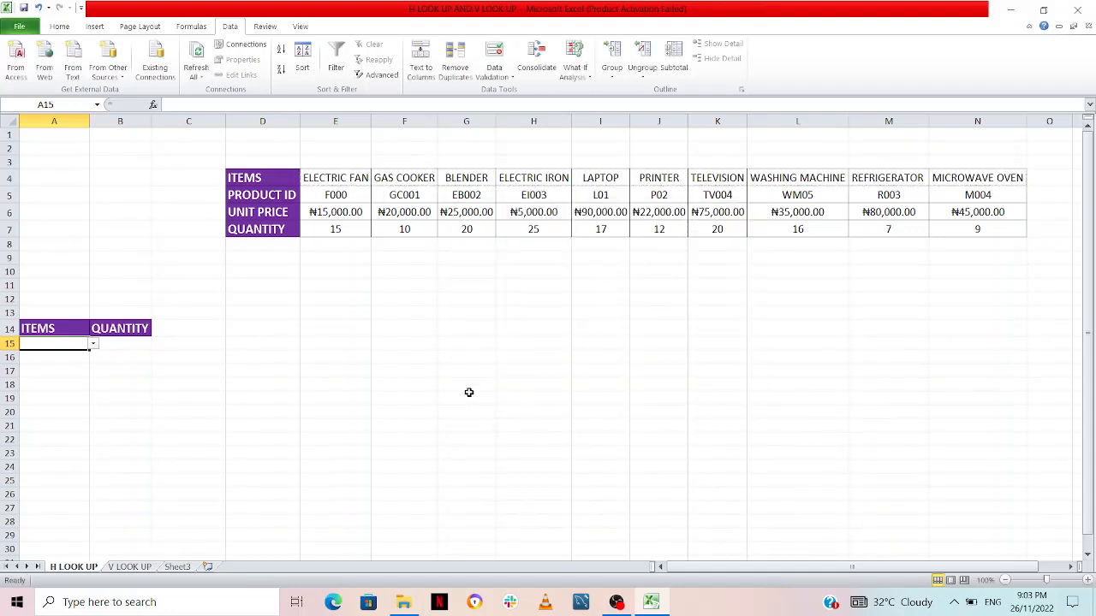
click(92, 344)
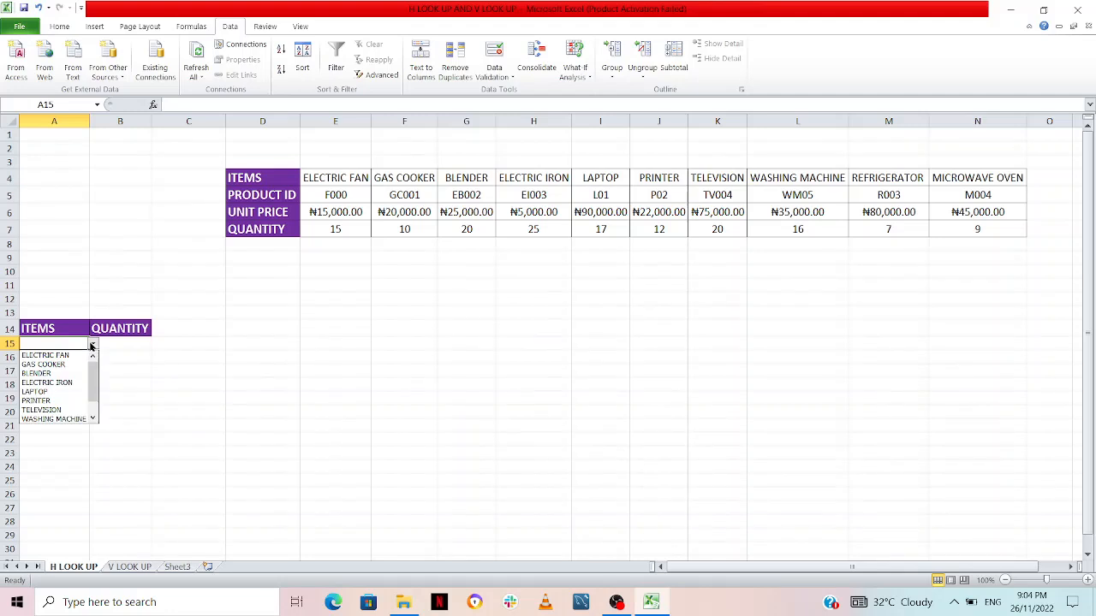
click(67, 382)
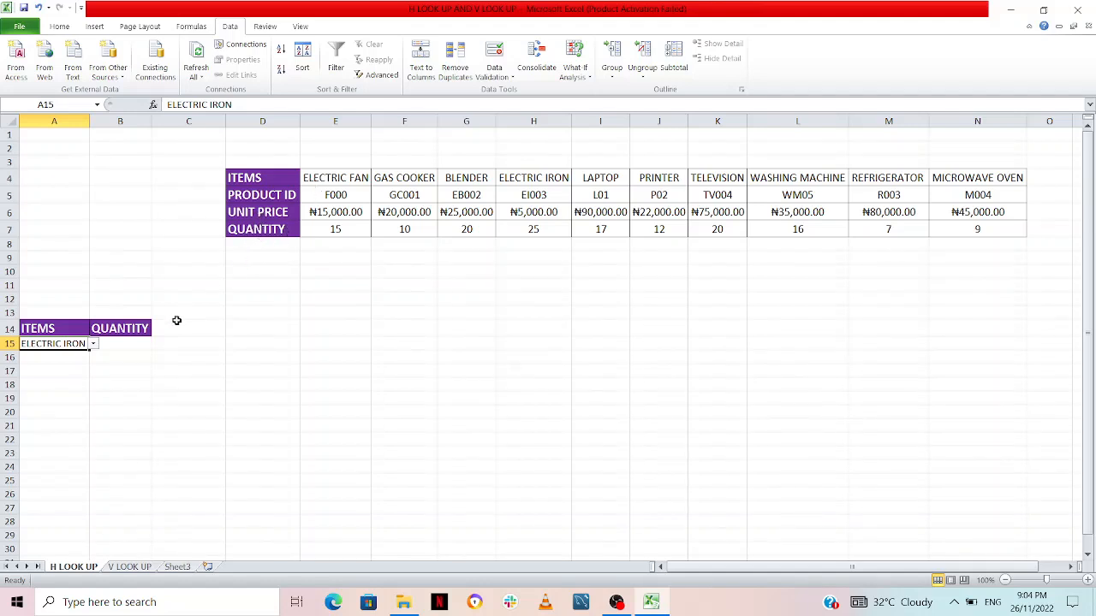
- Enter =HLOOKUP(A15,E4:N7,4) in B15 to look up the quantity of the item chosen in A15
click(120, 343)
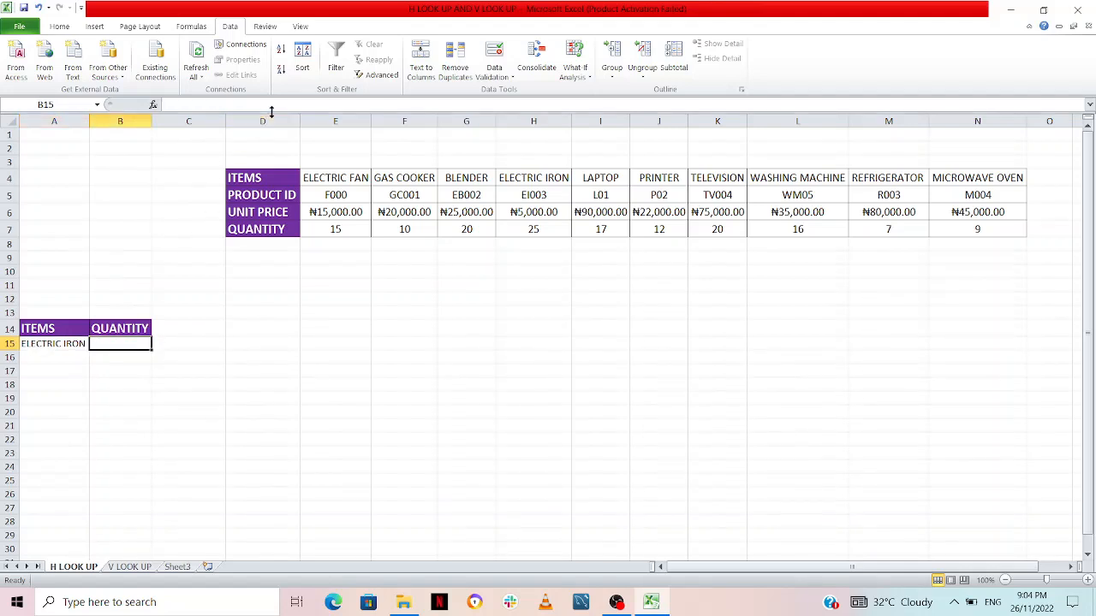
text(=)
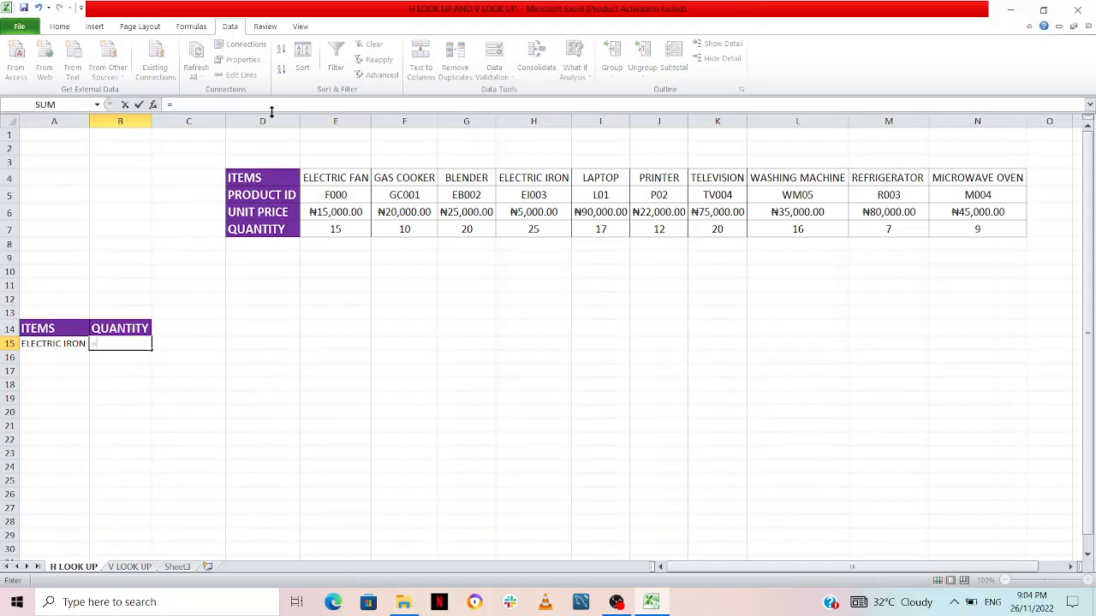
text(H)
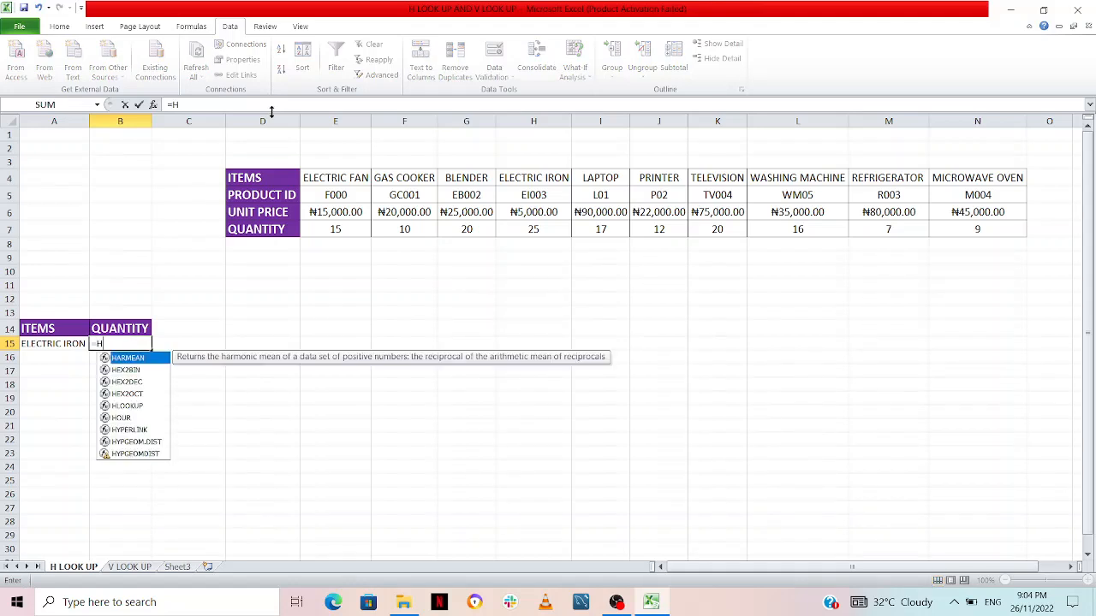
text(L)
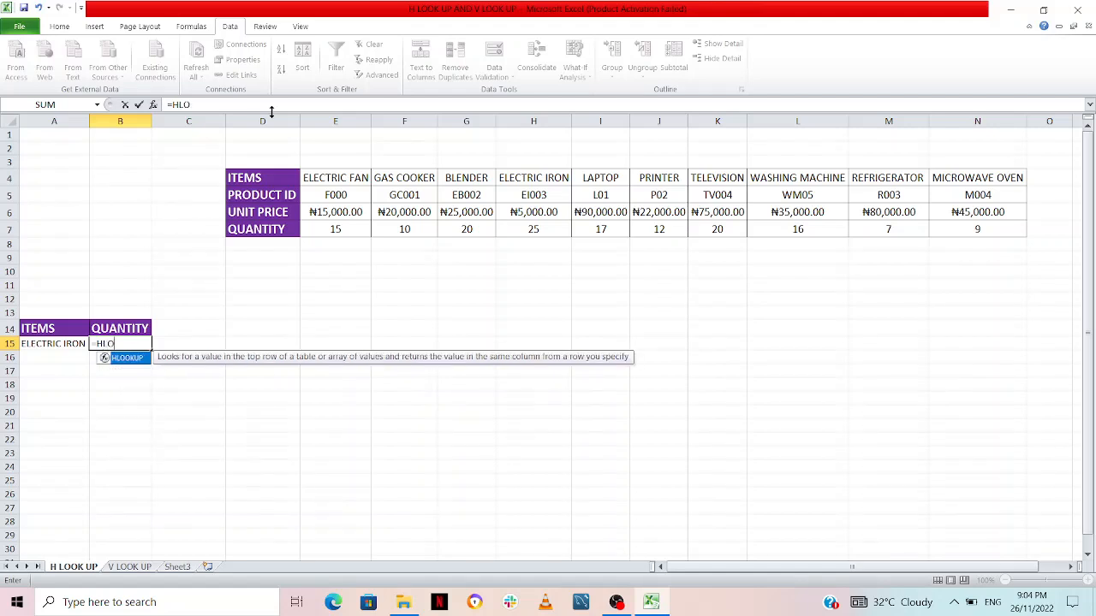
text(O)
double_click(128, 357)
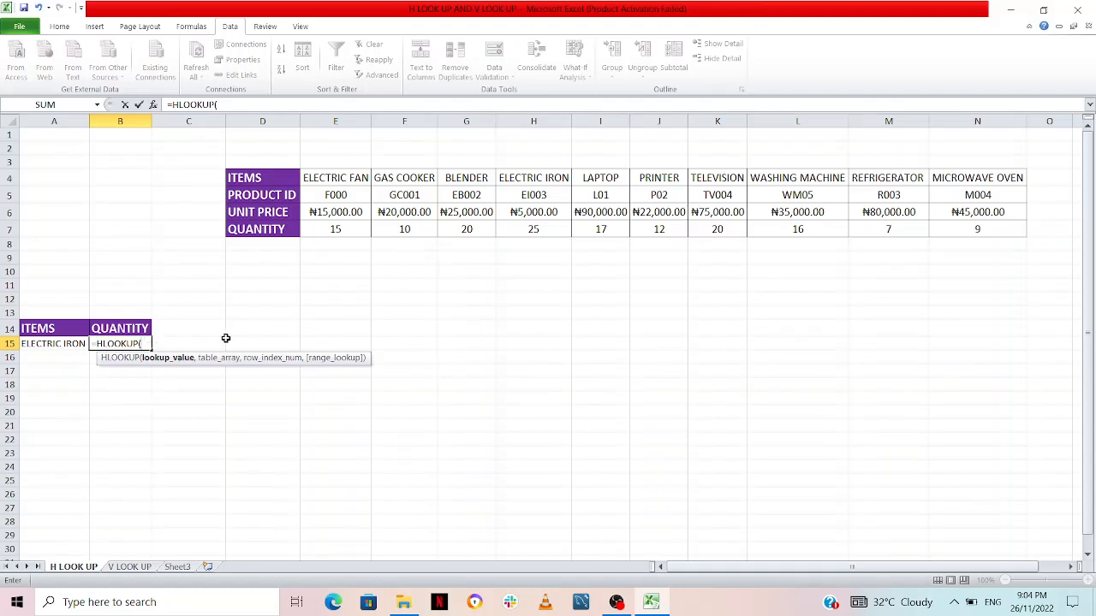
click(71, 343)
text(,)
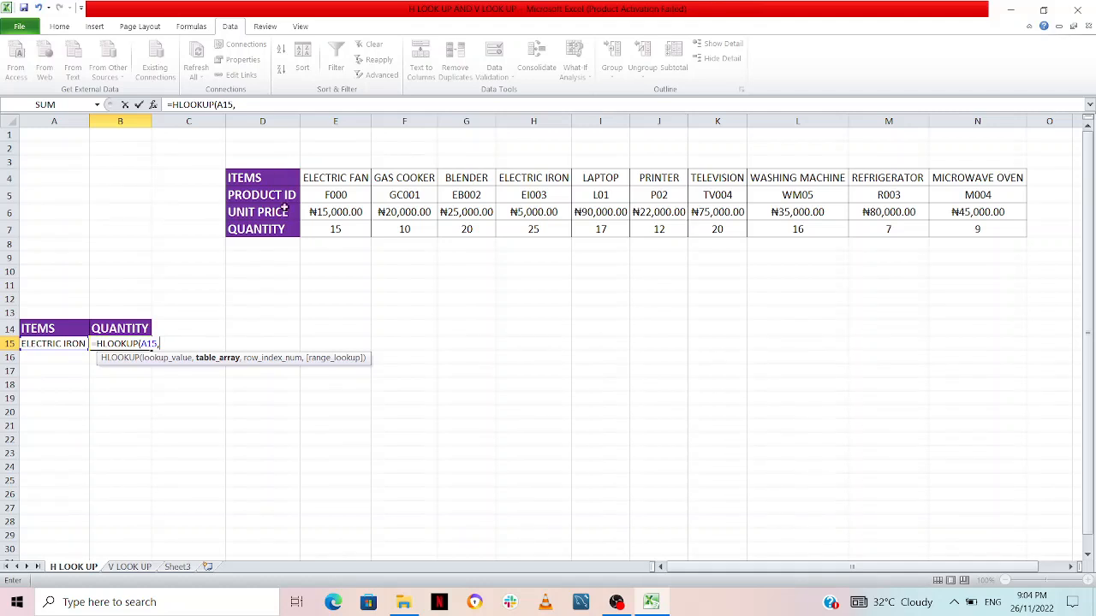
click(355, 181)
key(ctrl+shift+Down)
key(ctrl+shift+Right)
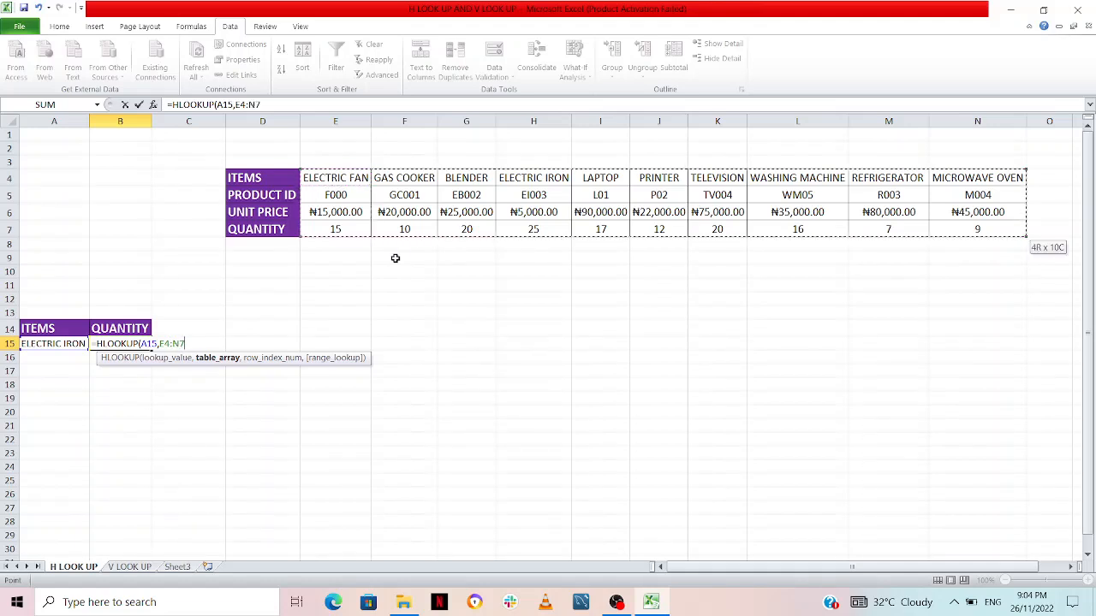
text(,4)
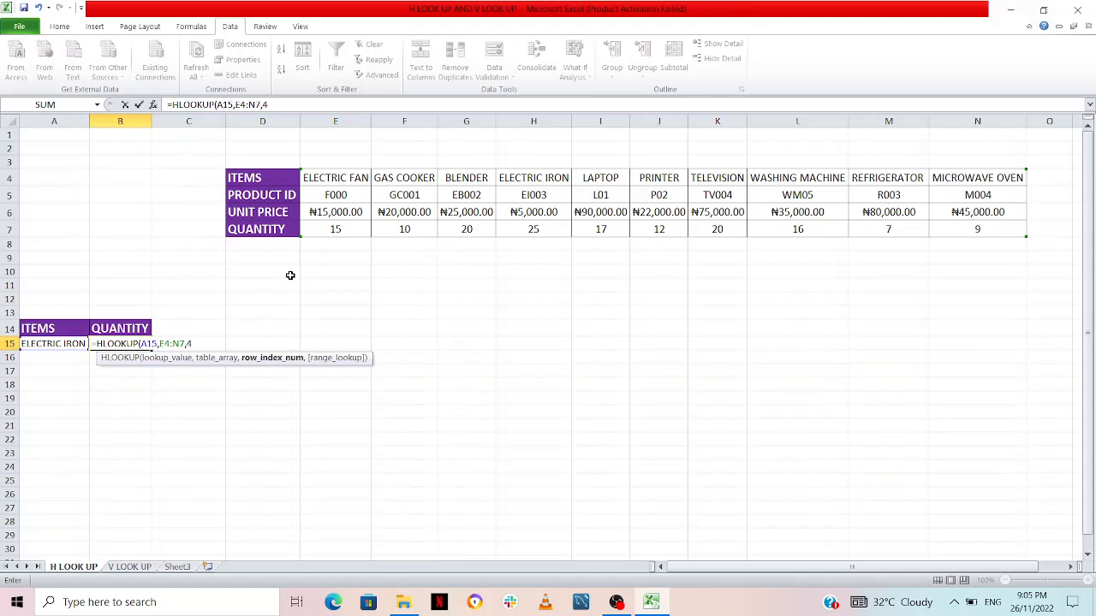
key(Return)
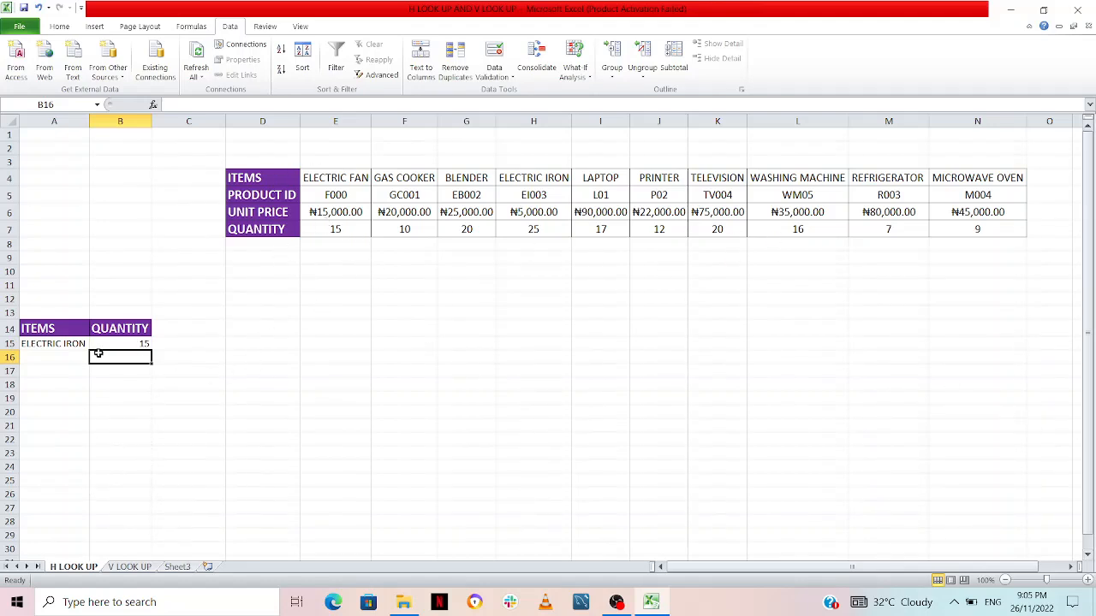
- Test the quantity lookup by switching the item in A15 to TELEVISION and finally to REFRIGERATOR
click(66, 345)
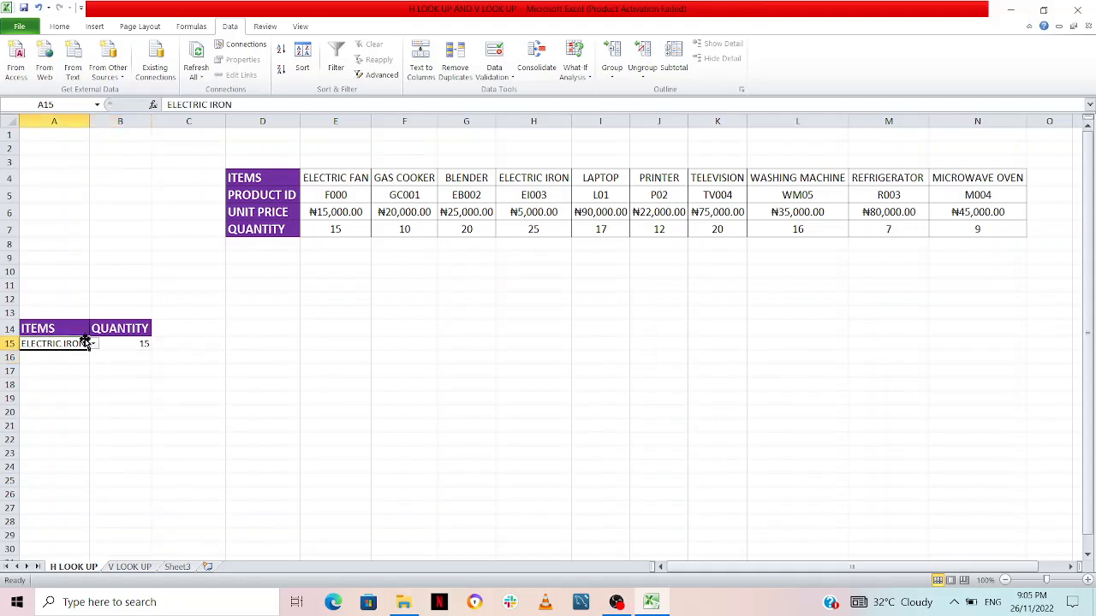
click(93, 344)
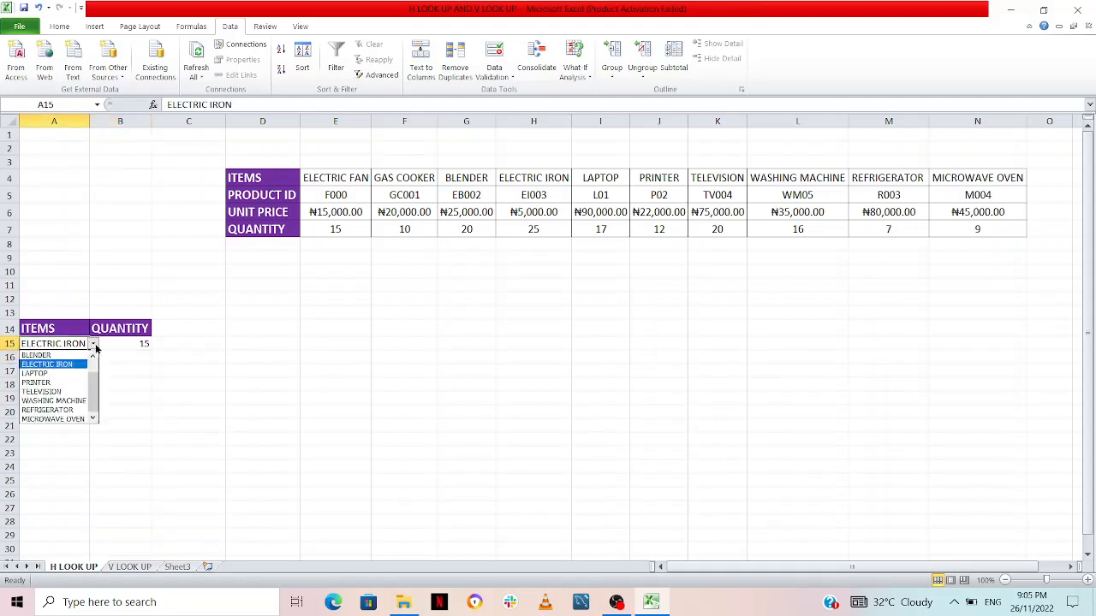
click(53, 392)
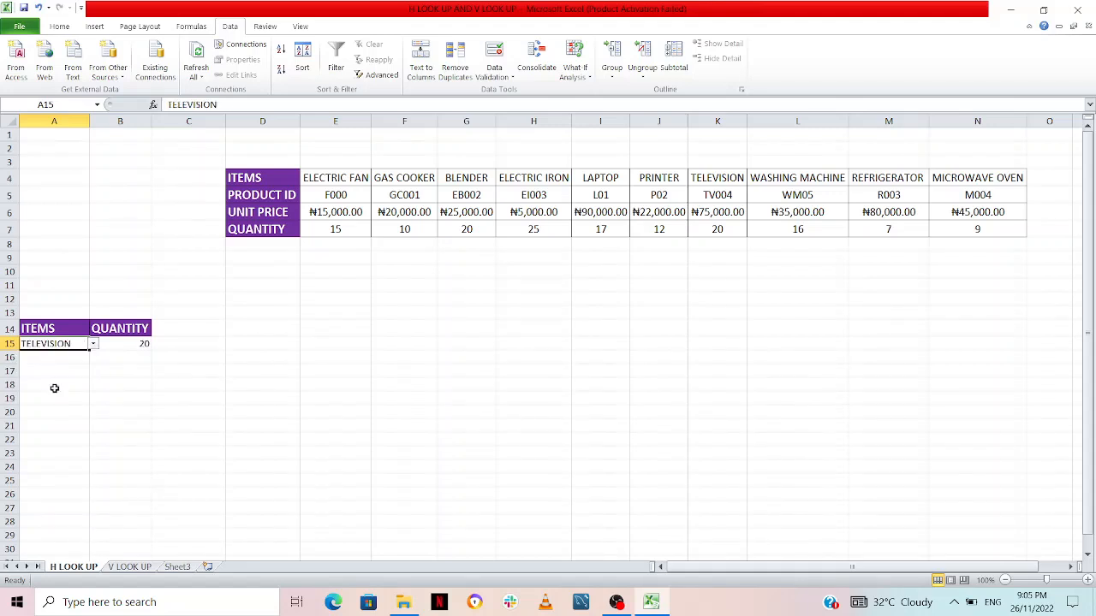
click(94, 344)
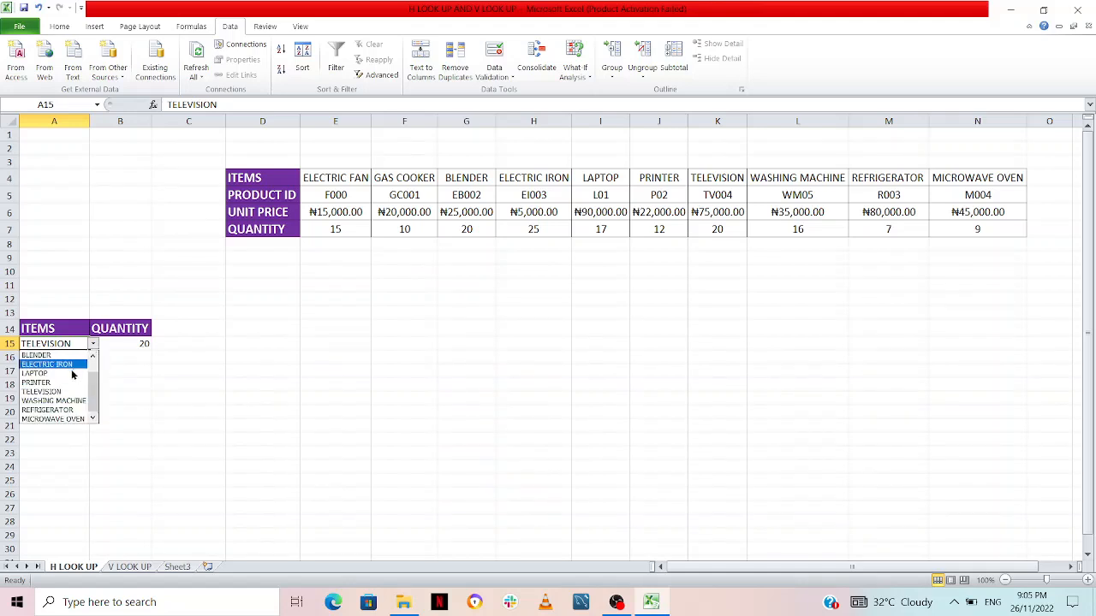
click(54, 410)
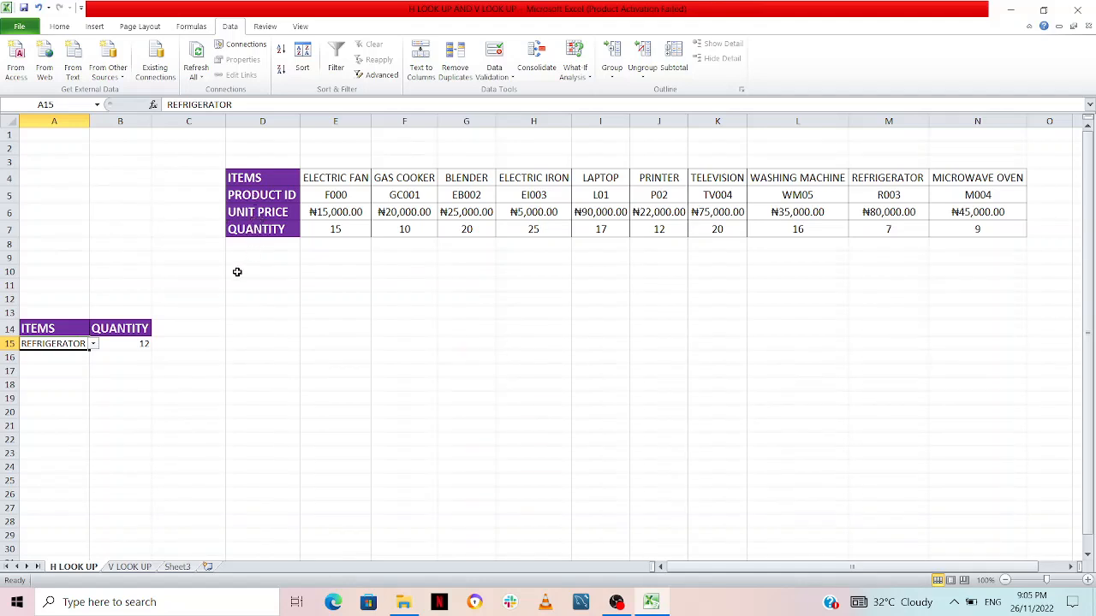
- Copy the UNIT PRICE heading from D6 into C14, beside the QUANTITY heading
click(262, 215)
right_click(263, 217)
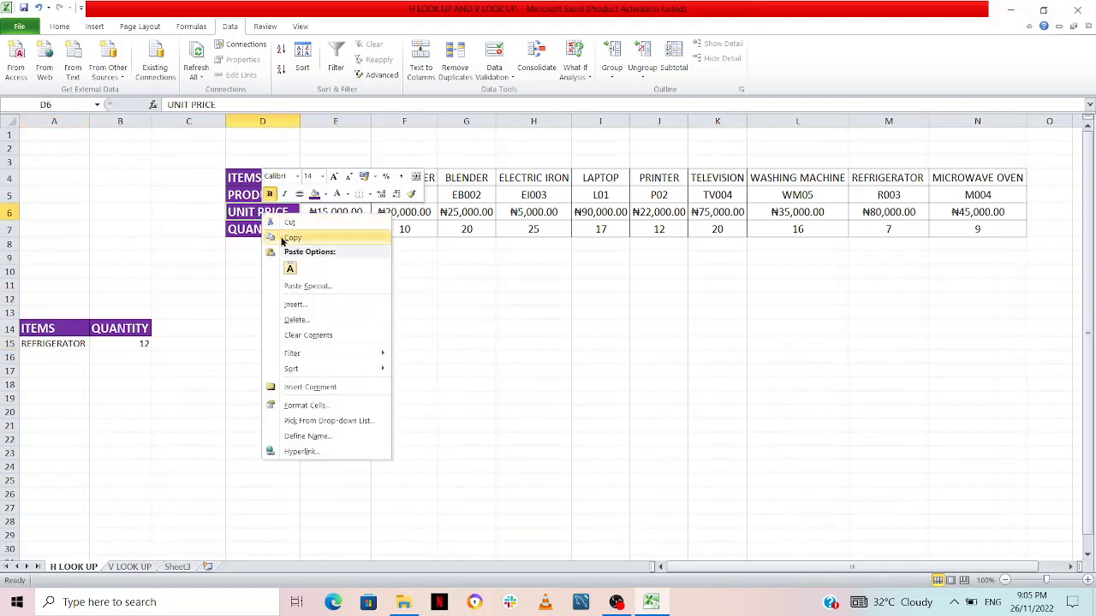
click(292, 237)
click(177, 326)
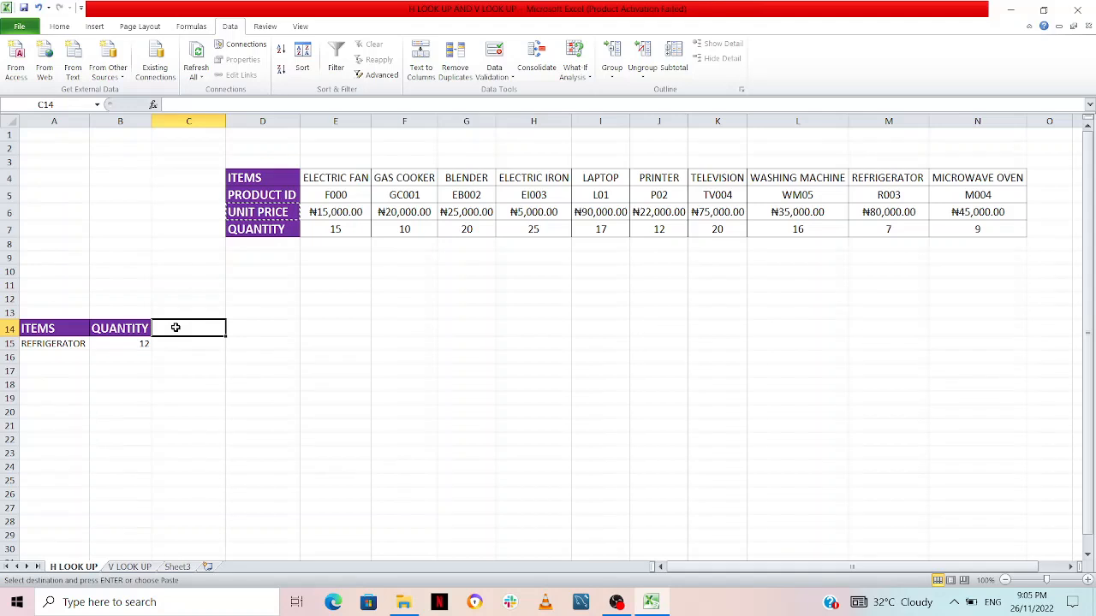
right_click(177, 327)
click(204, 382)
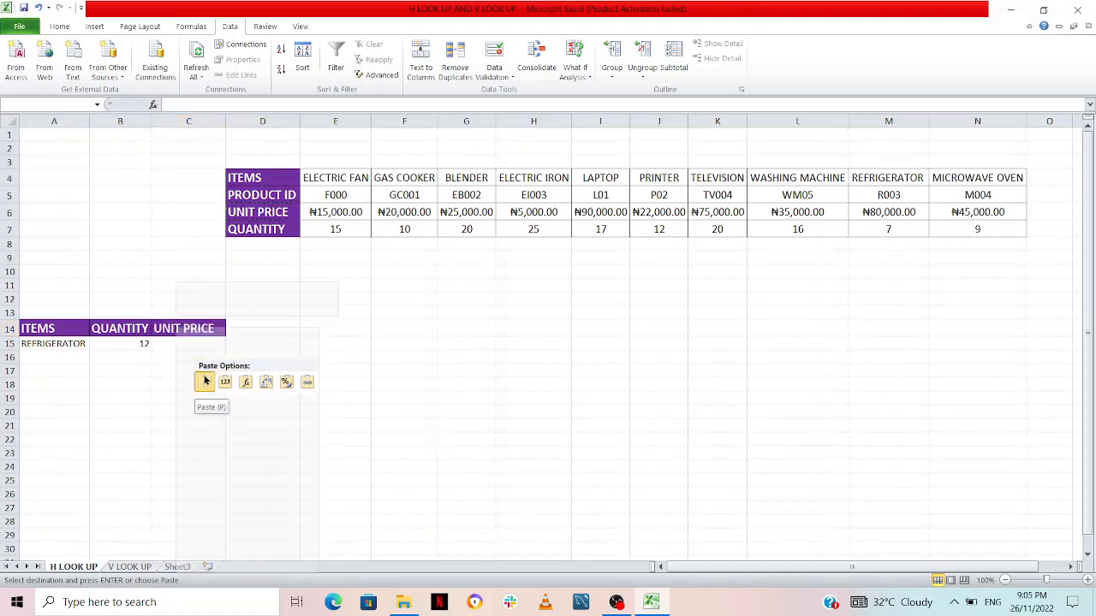
- Copy the text of the HLOOKUP formula from B15 and paste it unchanged into C15 under UNIT PRICE
click(199, 344)
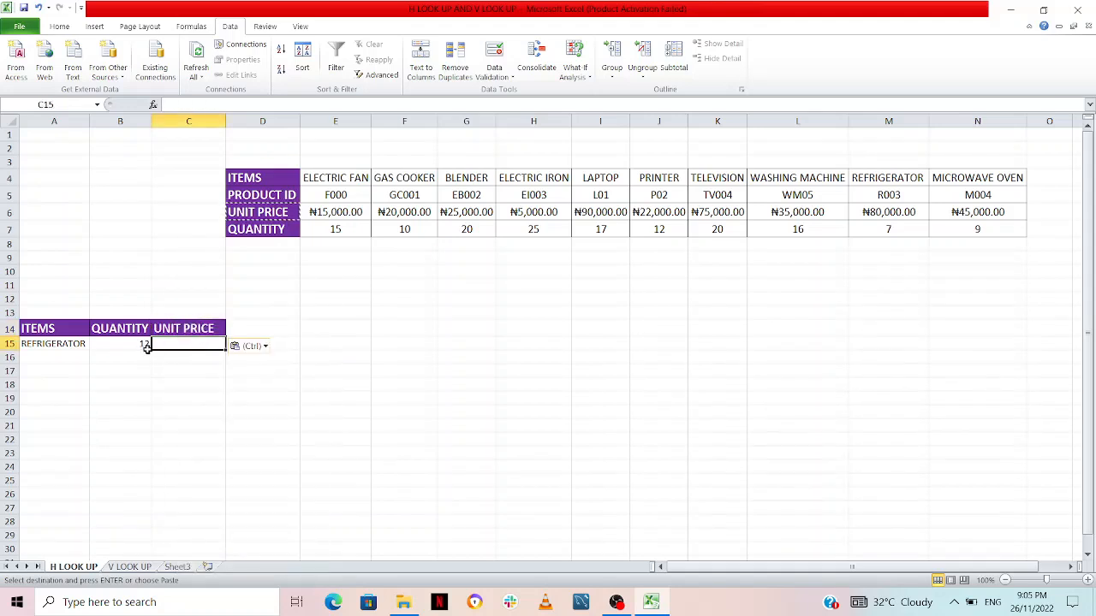
click(141, 344)
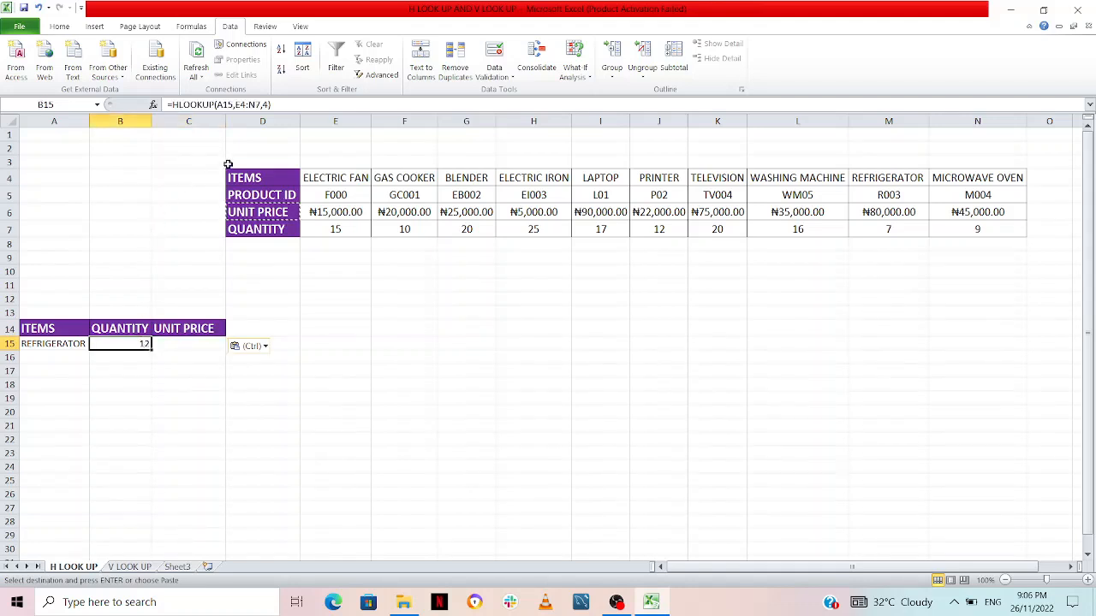
click(289, 101)
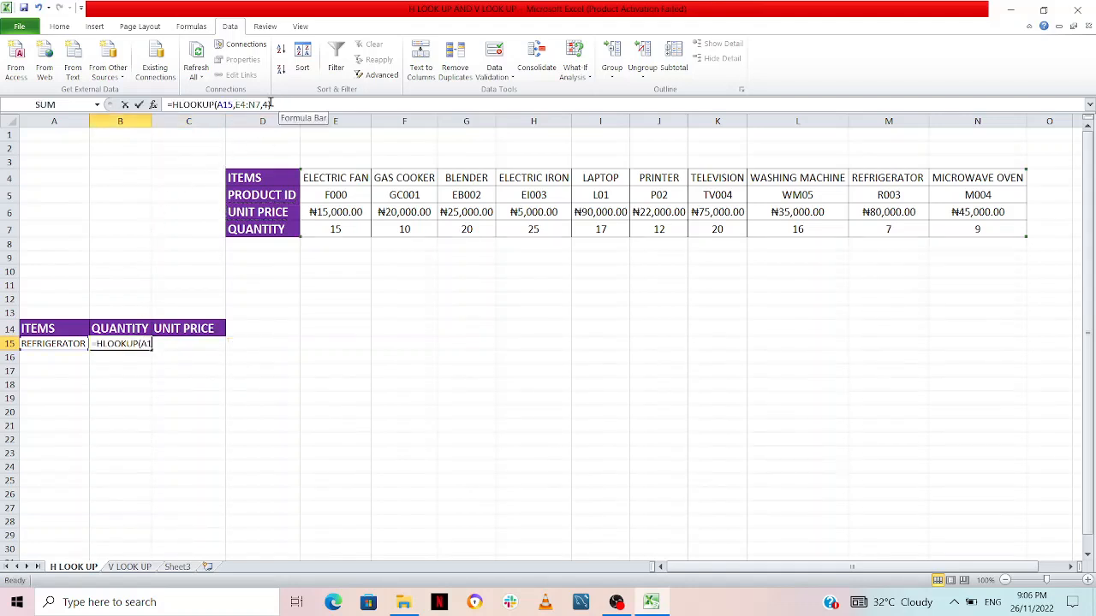
drag(270, 103, 169, 104)
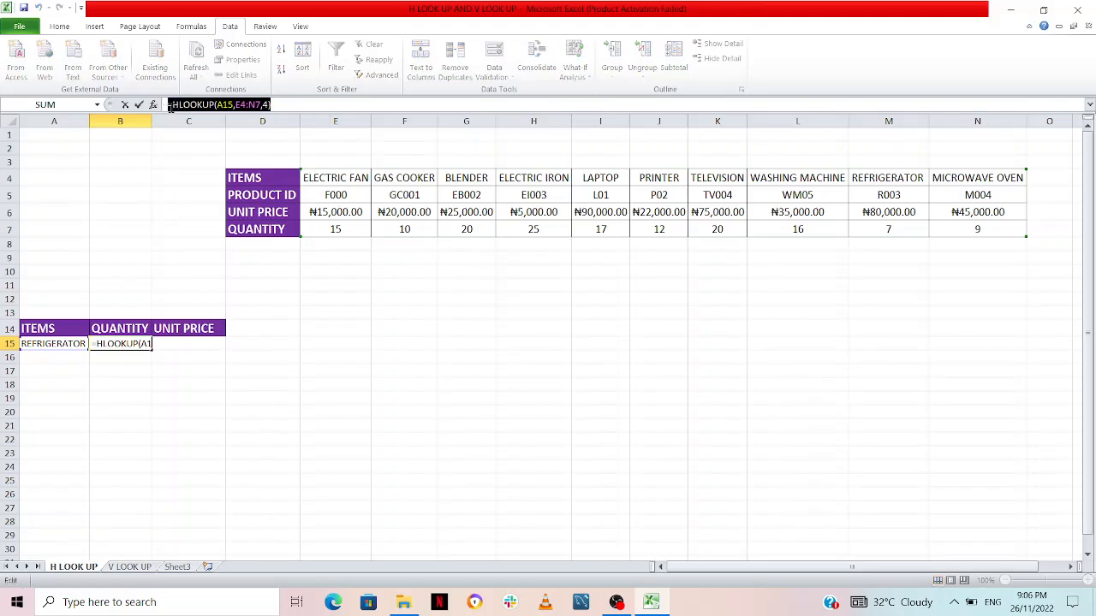
right_click(179, 104)
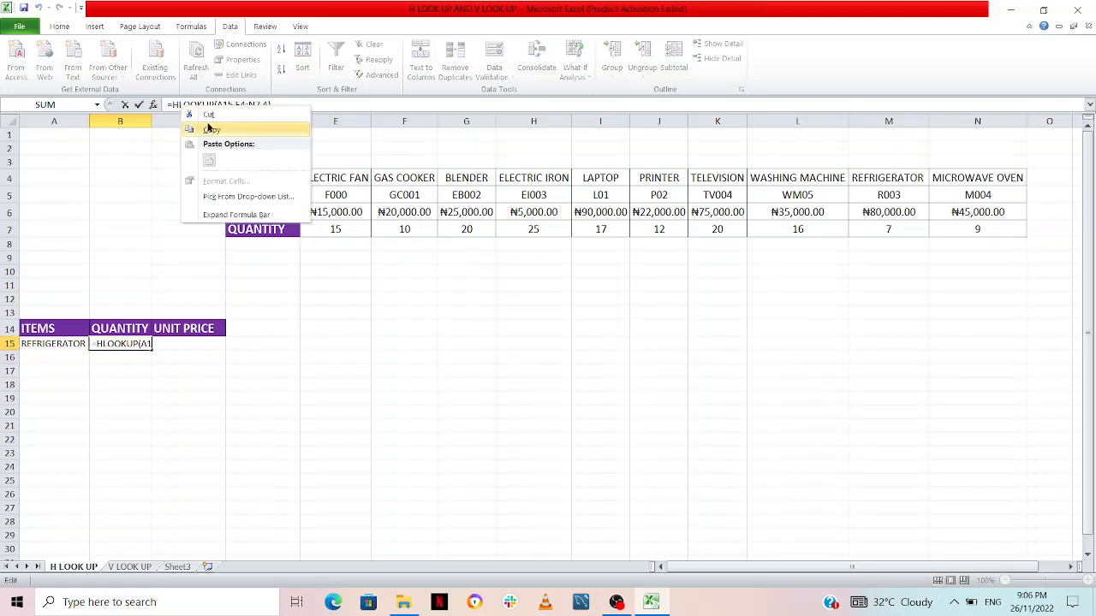
click(208, 130)
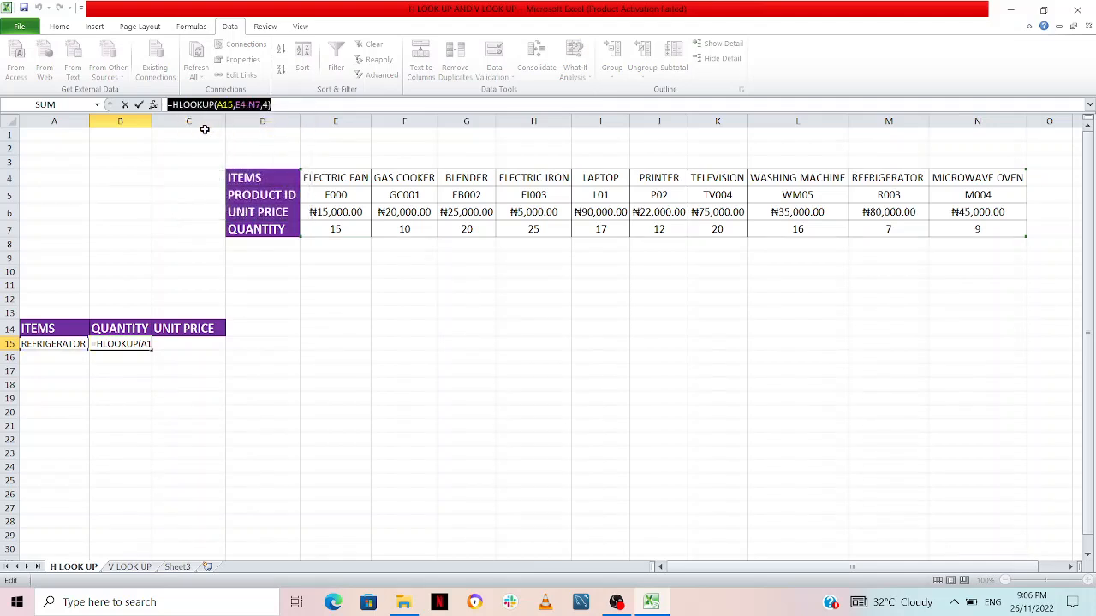
key(Return)
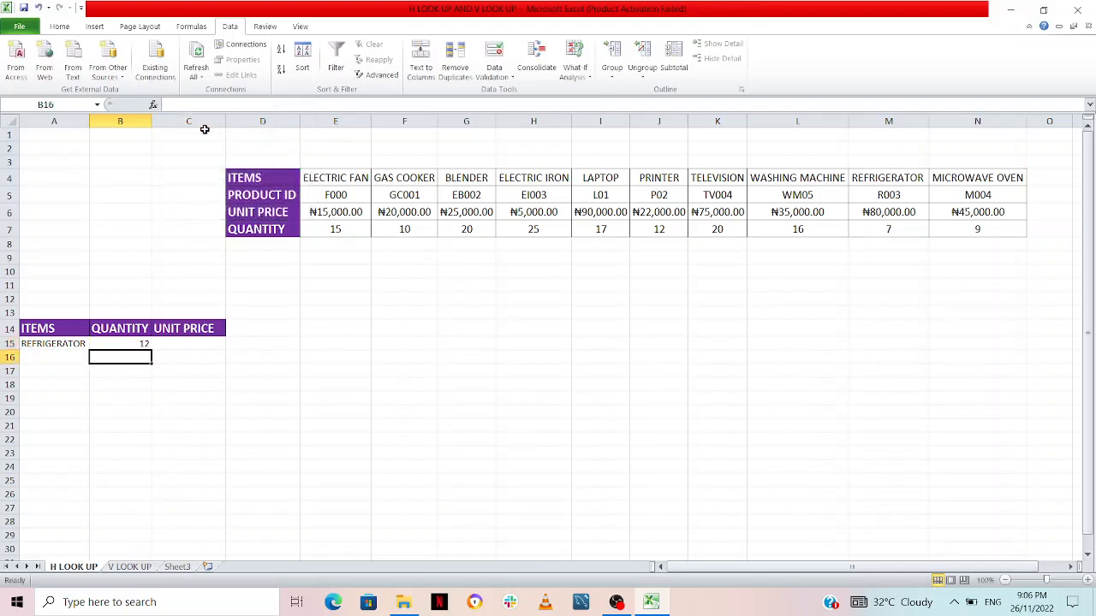
click(197, 344)
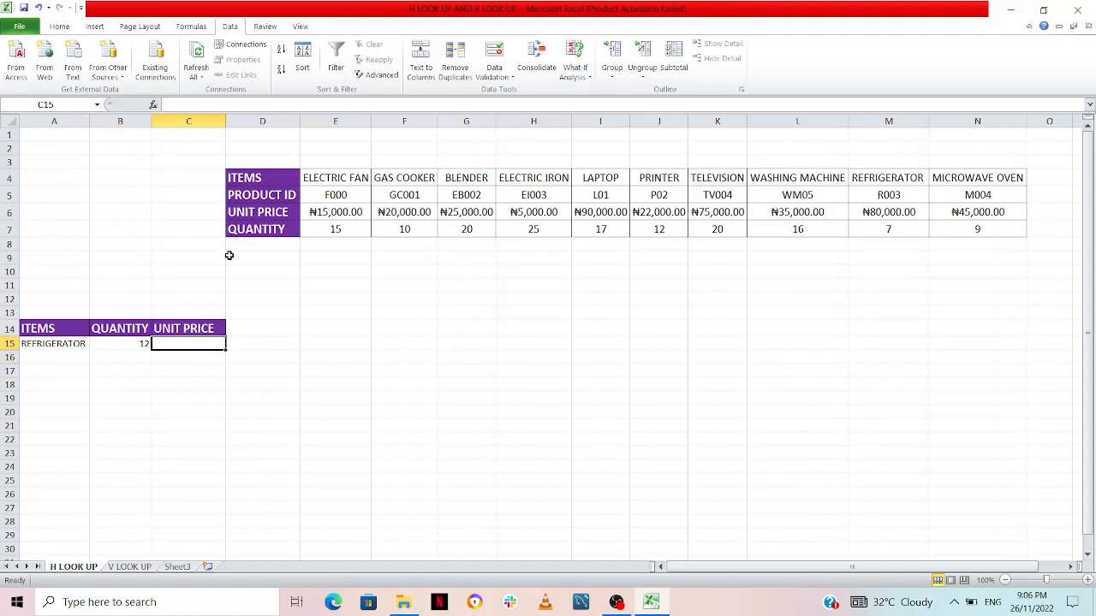
click(224, 102)
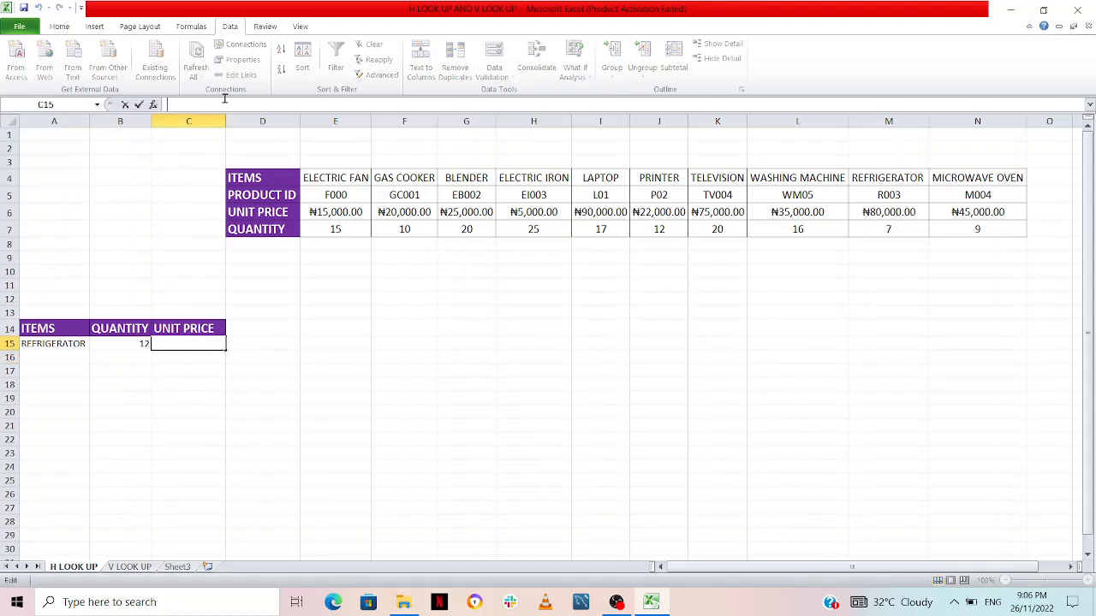
right_click(227, 102)
click(254, 155)
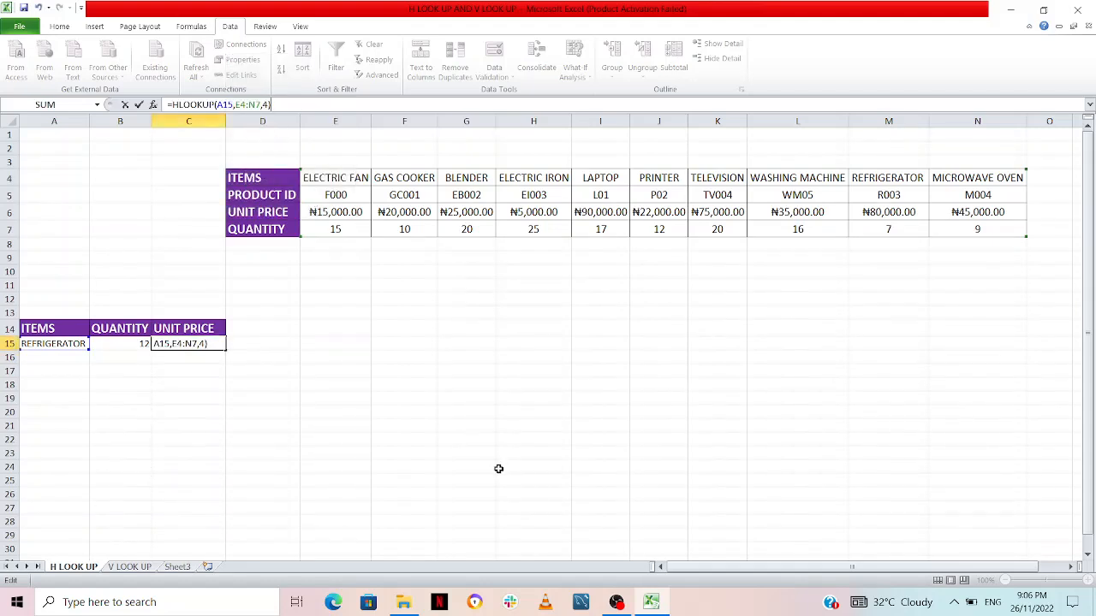
- Change the row index in the C15 formula to 3, making it =HLOOKUP(A15,E4:N7,3)
key(Left)
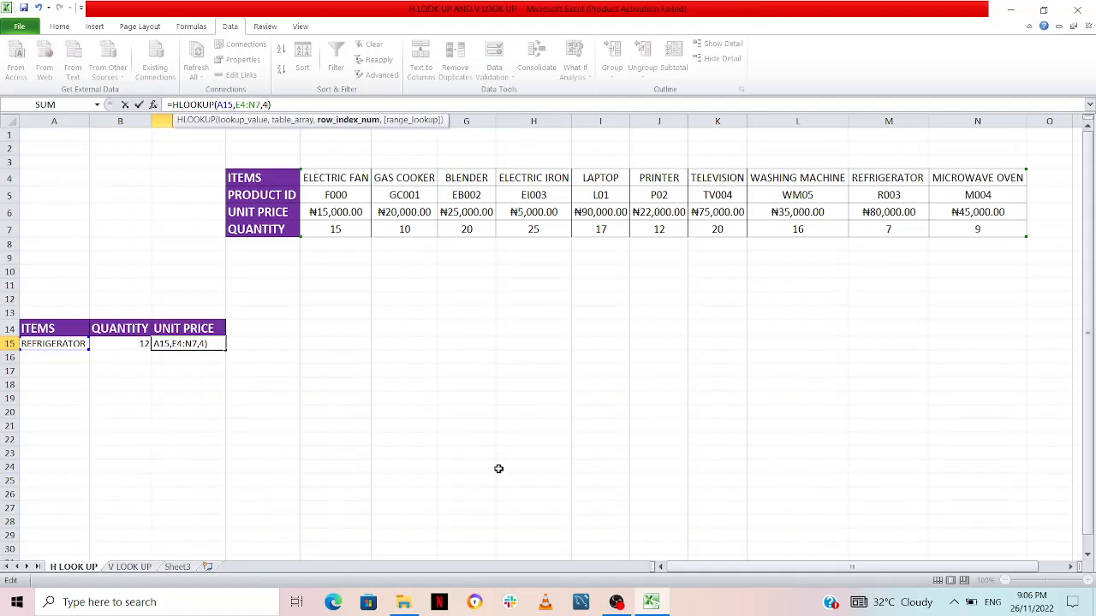
key(BackSpace)
text(3)
key(Return)
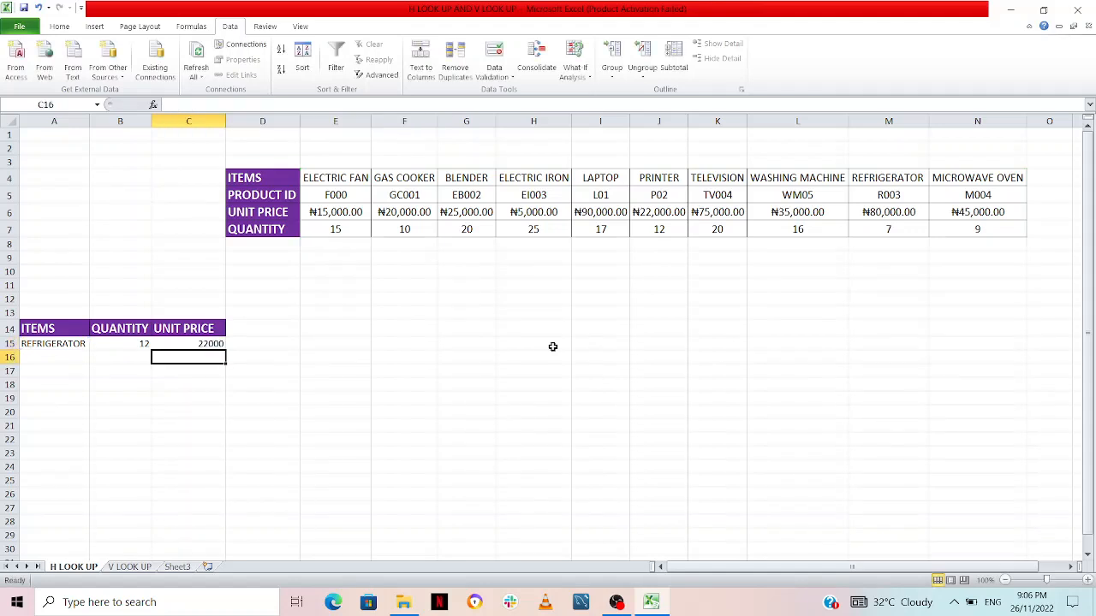
- Format the unit price result in C15 as Currency
click(191, 344)
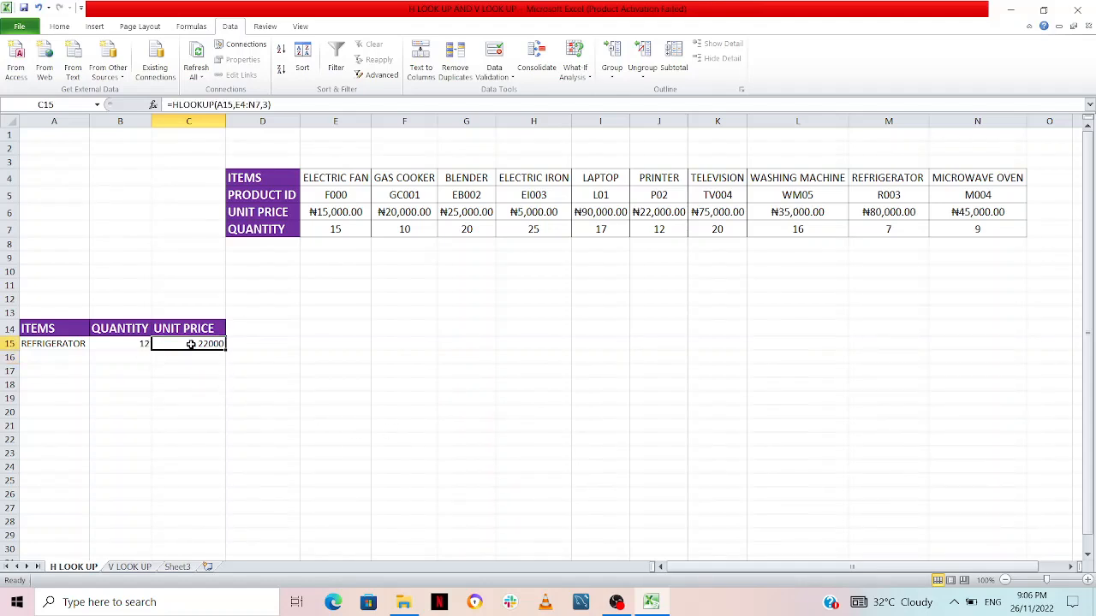
click(59, 26)
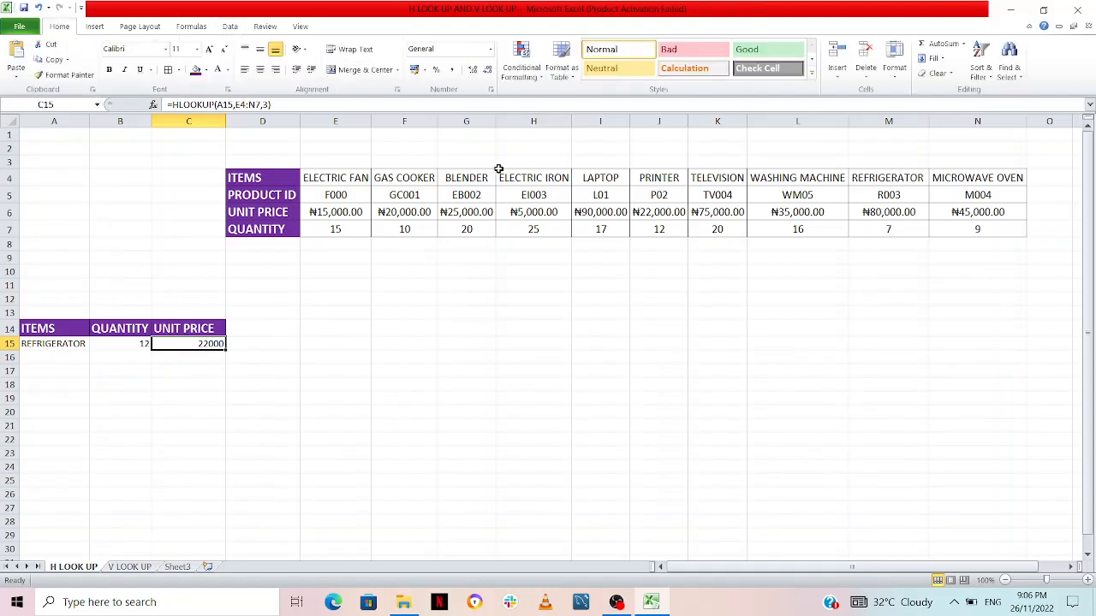
click(489, 49)
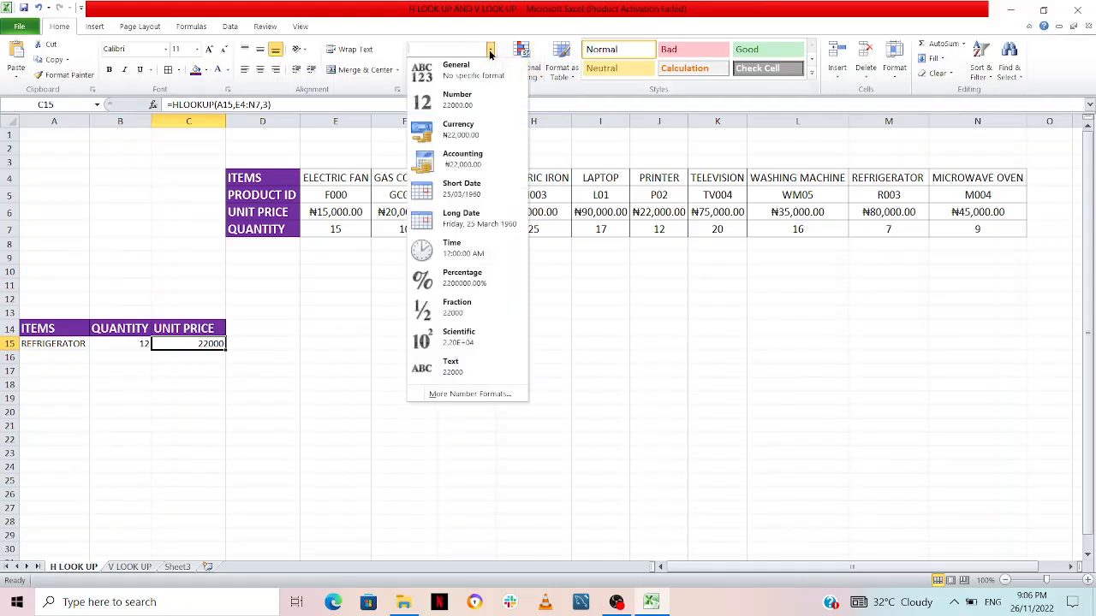
click(479, 126)
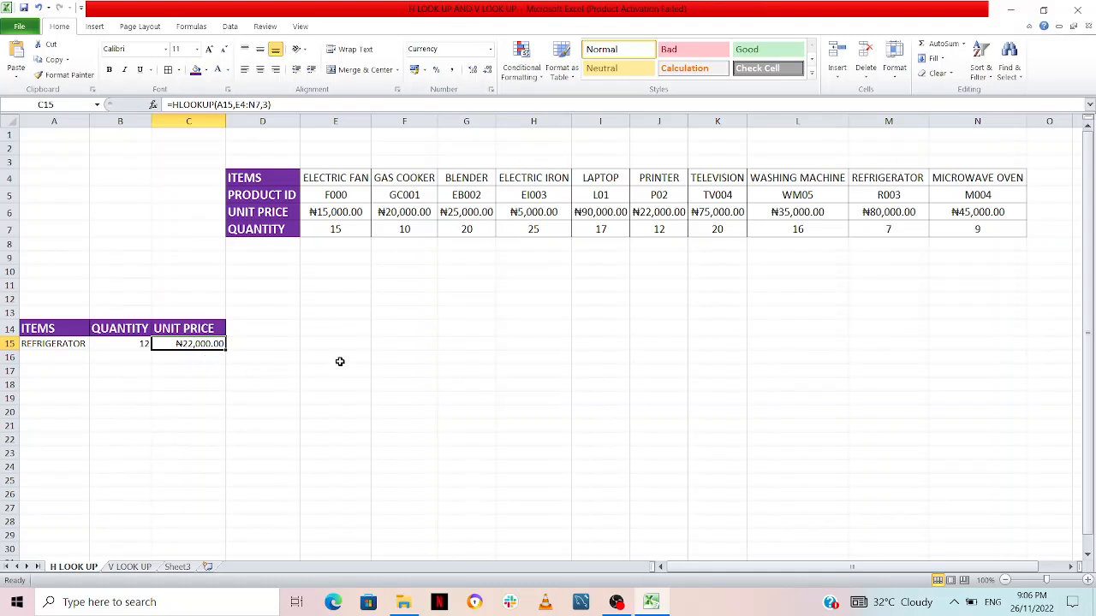
click(166, 368)
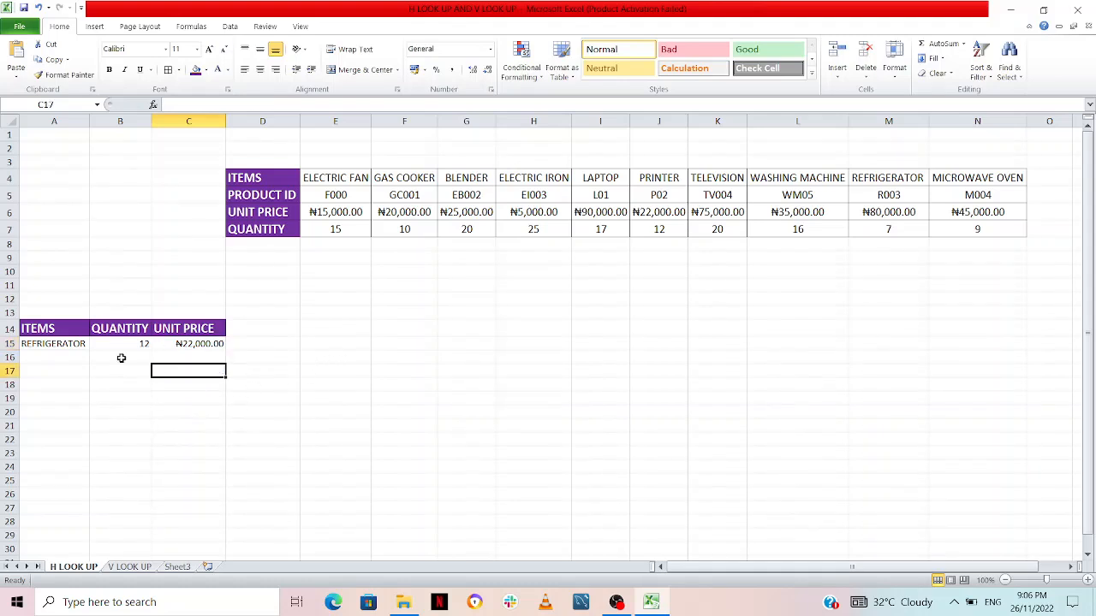
- Test both lookups by switching the item in A15 to LAPTOP and finally to WASHING MACHINE
click(71, 343)
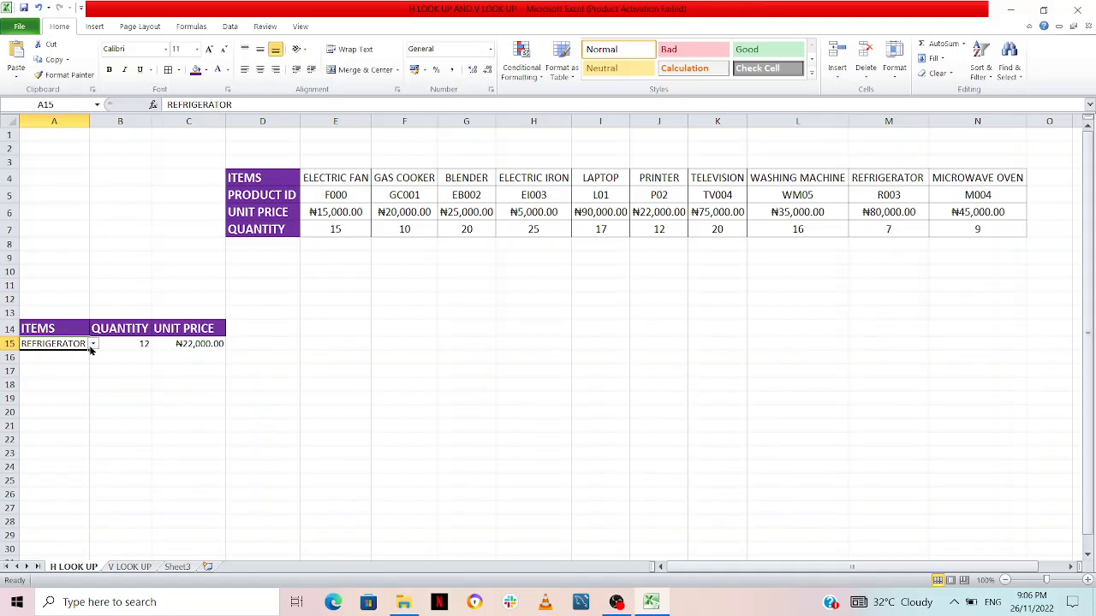
click(93, 344)
click(60, 374)
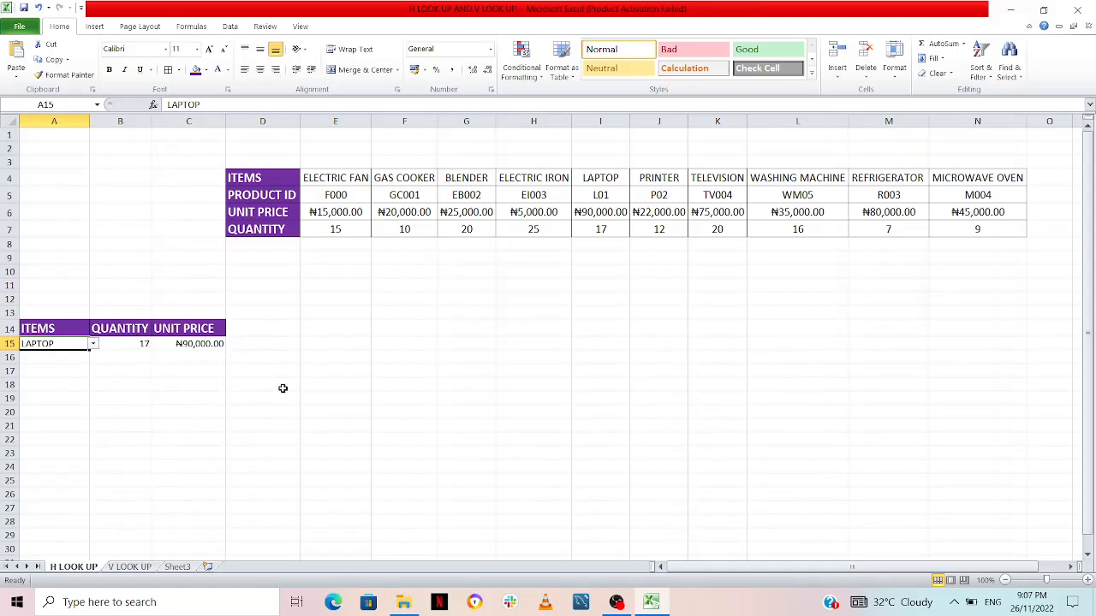
click(93, 343)
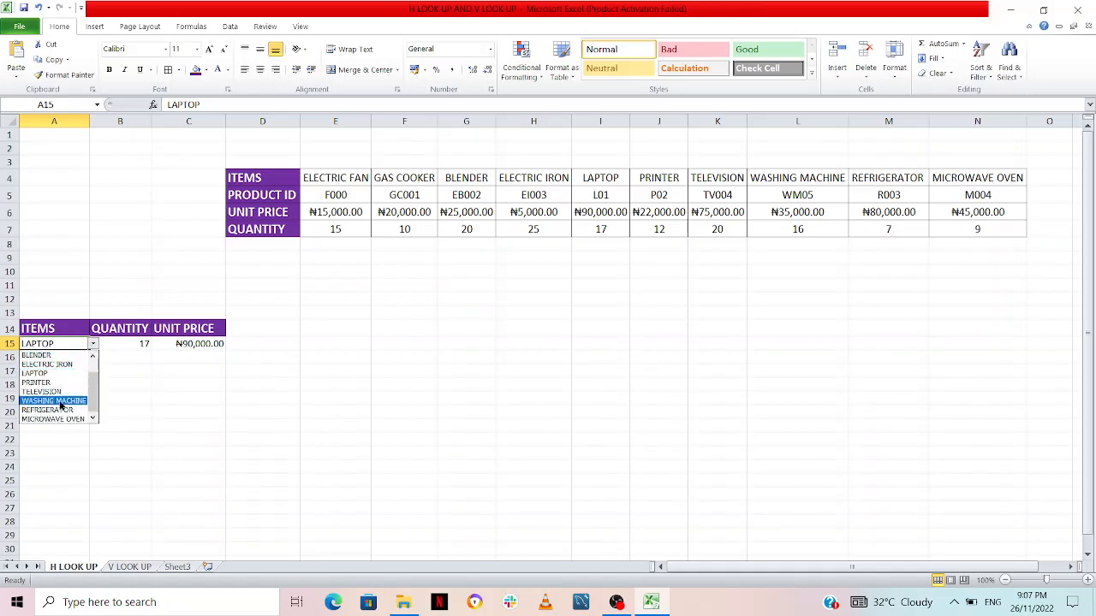
click(53, 401)
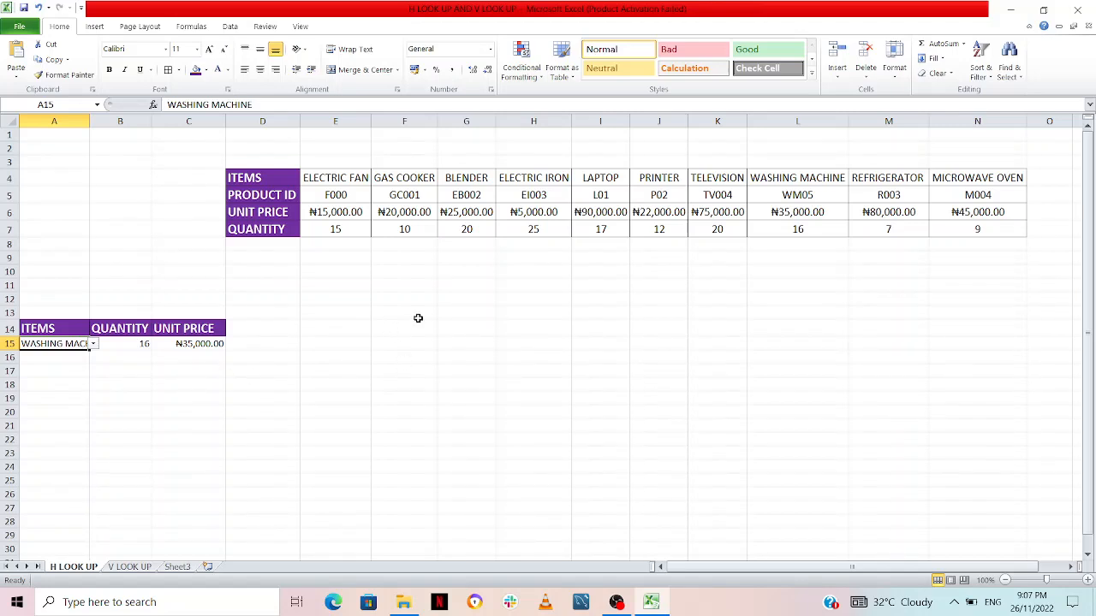
- On the V LOOK UP sheet, add a List data validation to B18 using the item names in B4:B13 as source
click(130, 567)
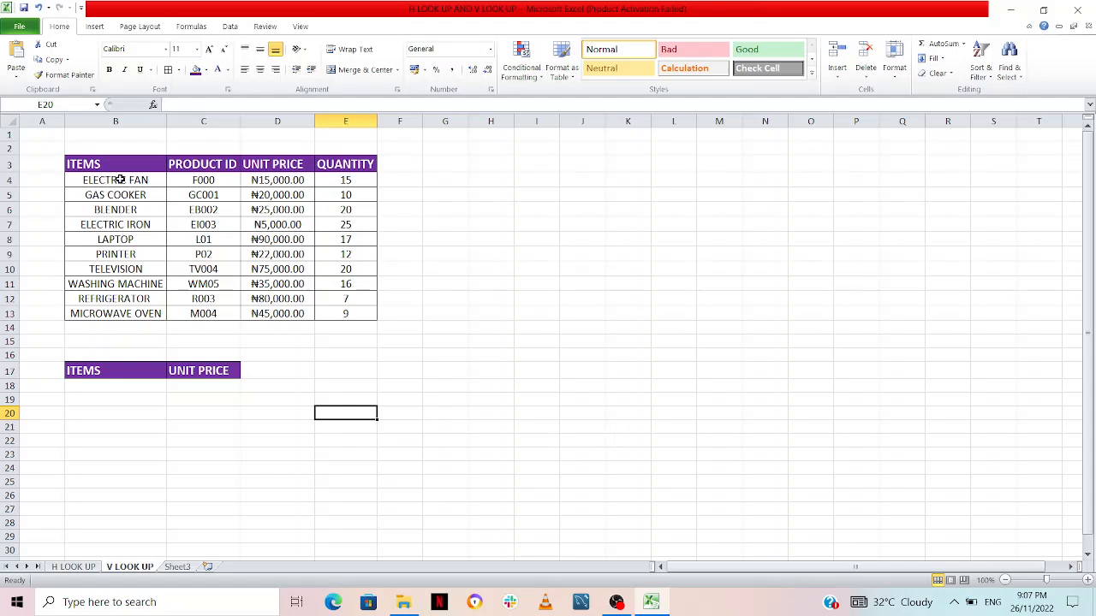
click(108, 387)
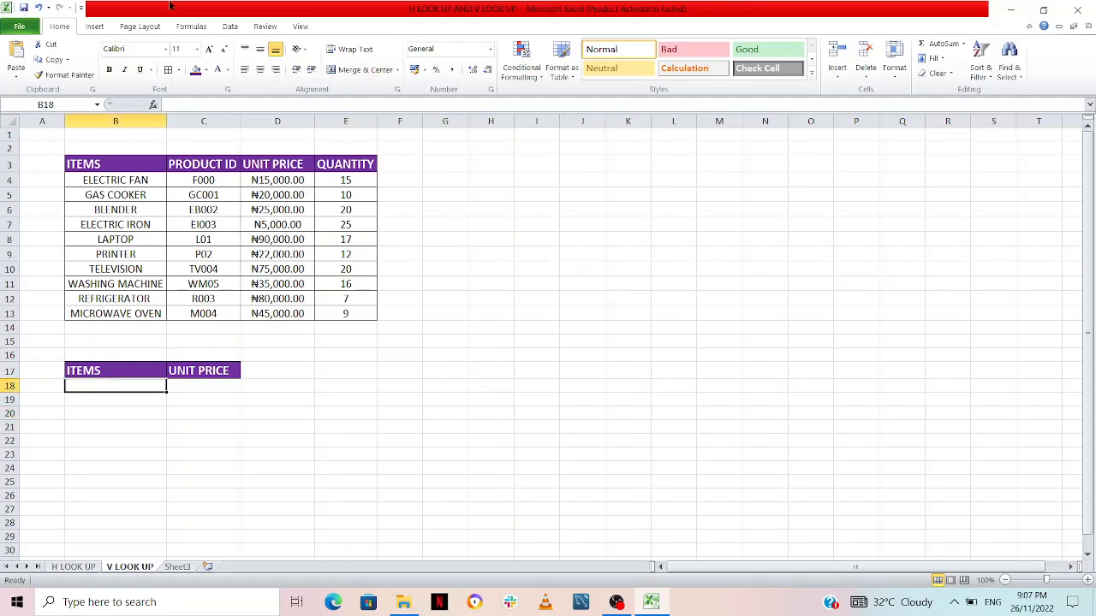
click(229, 27)
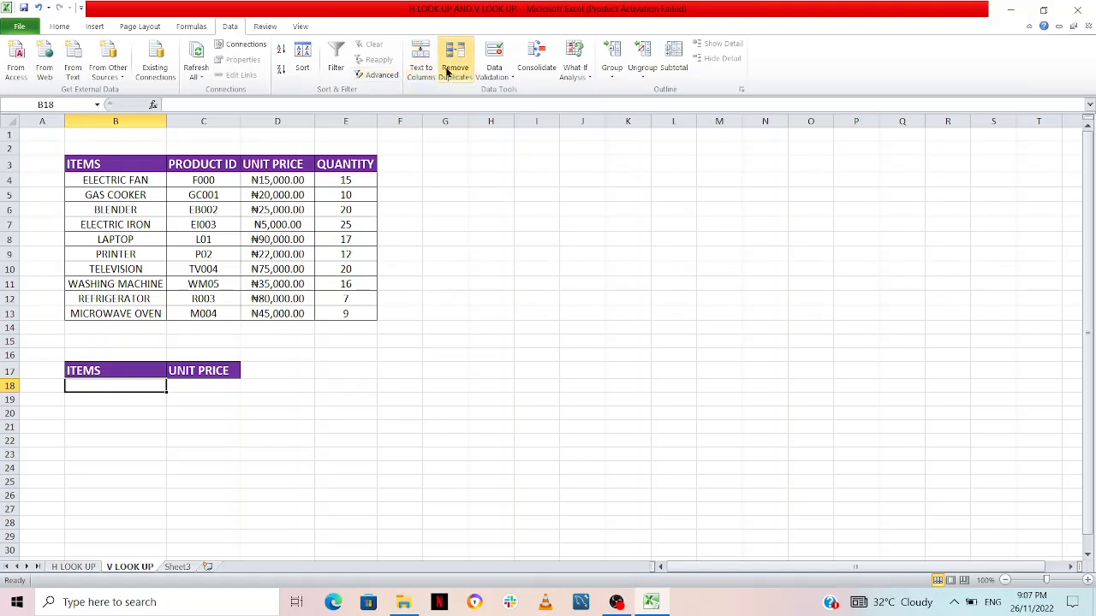
click(503, 79)
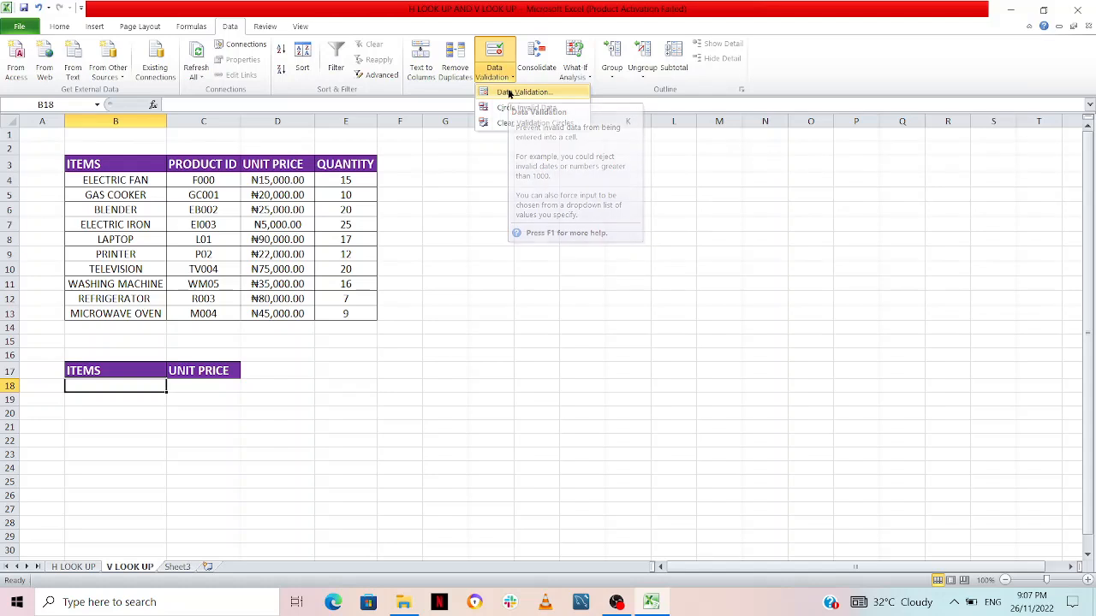
click(509, 92)
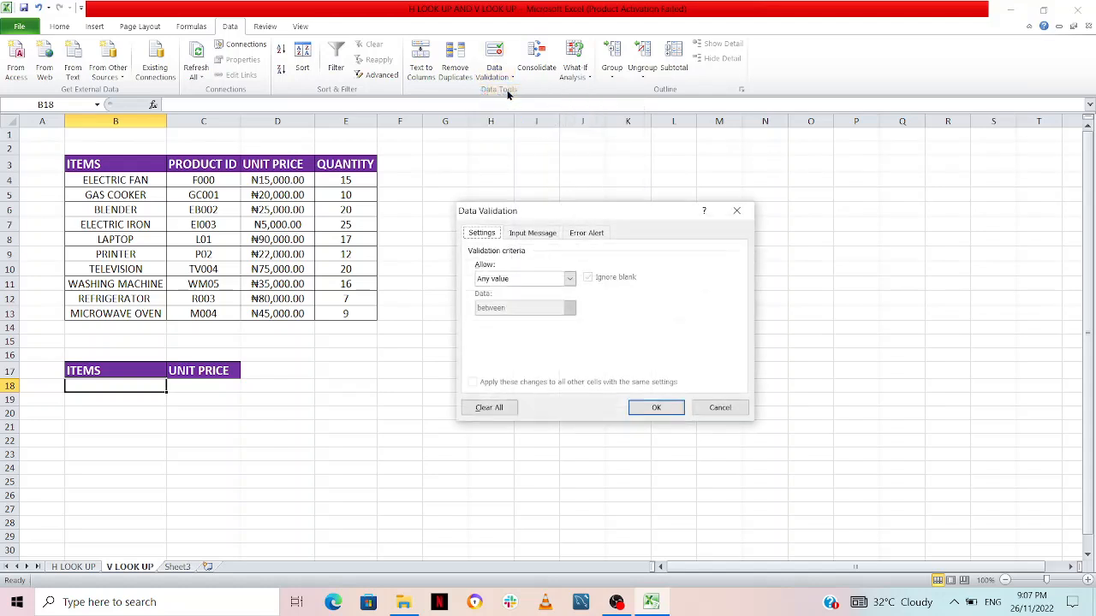
click(569, 280)
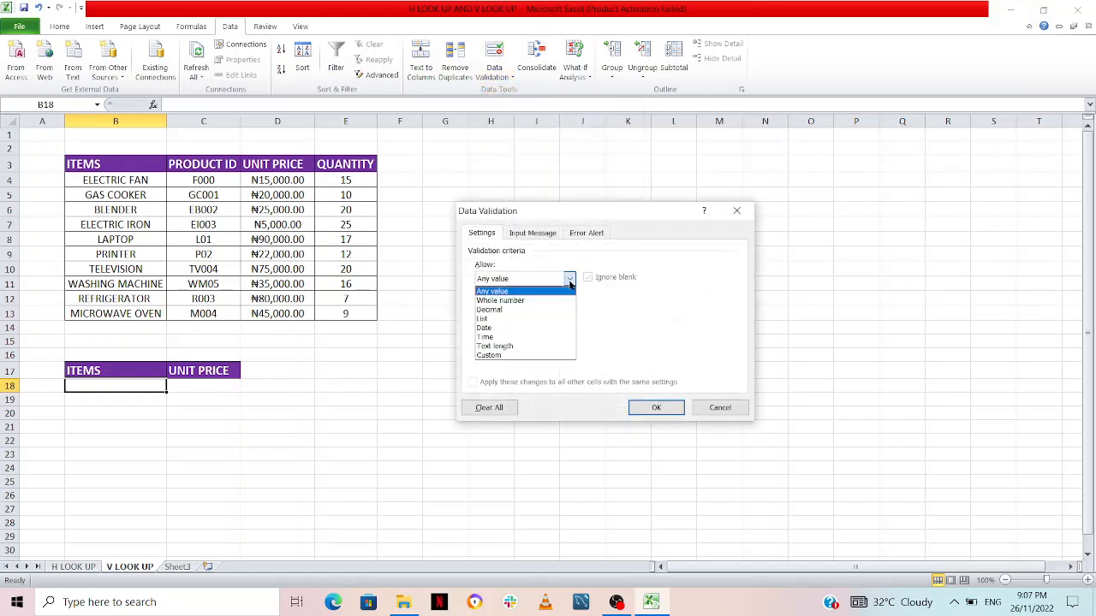
click(532, 319)
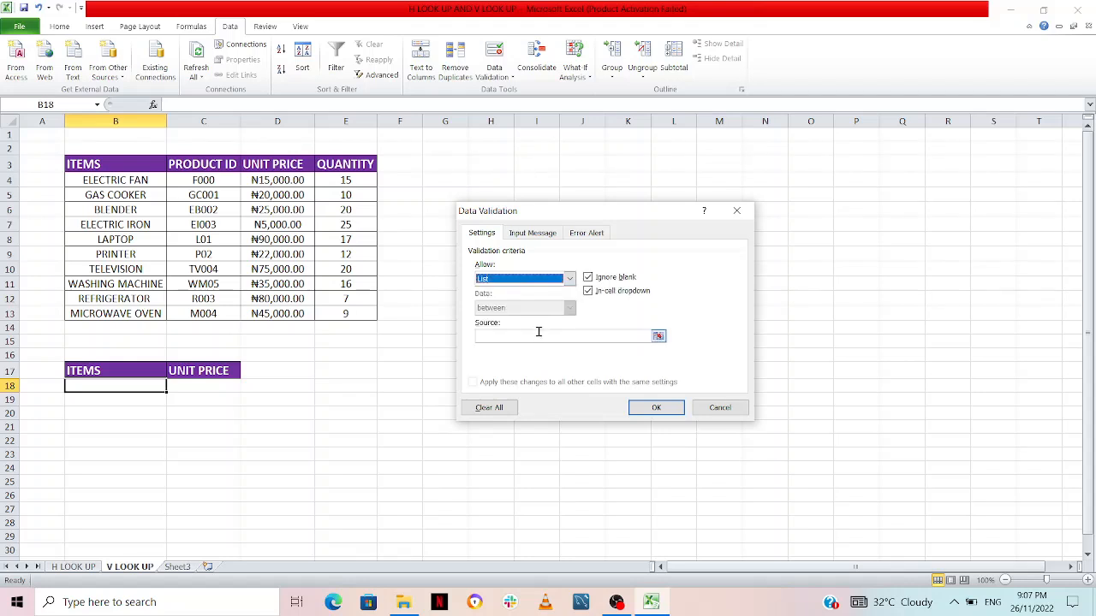
click(538, 335)
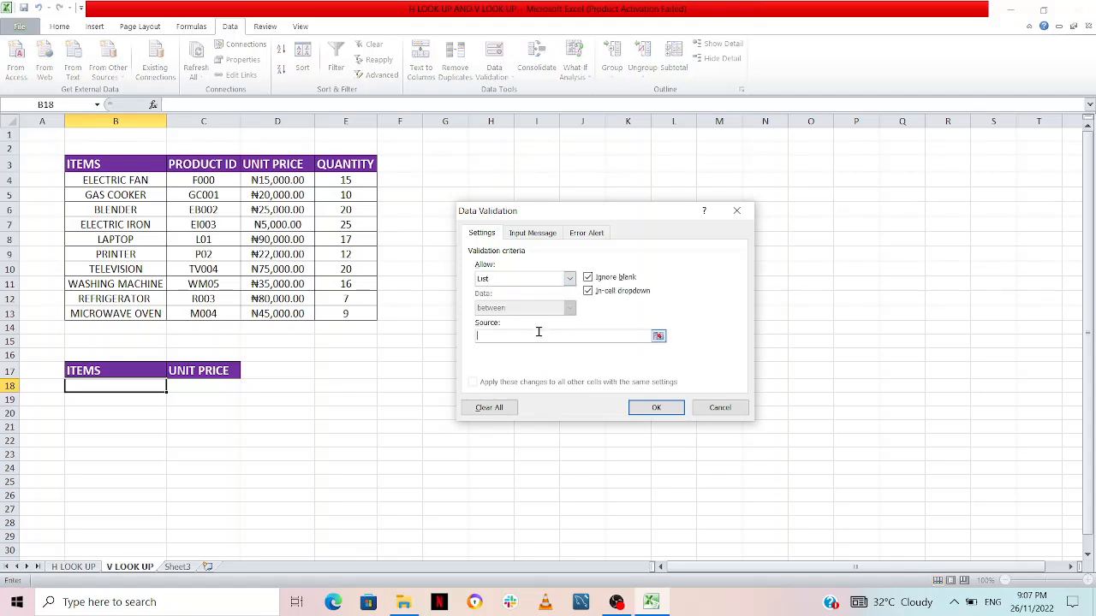
click(116, 180)
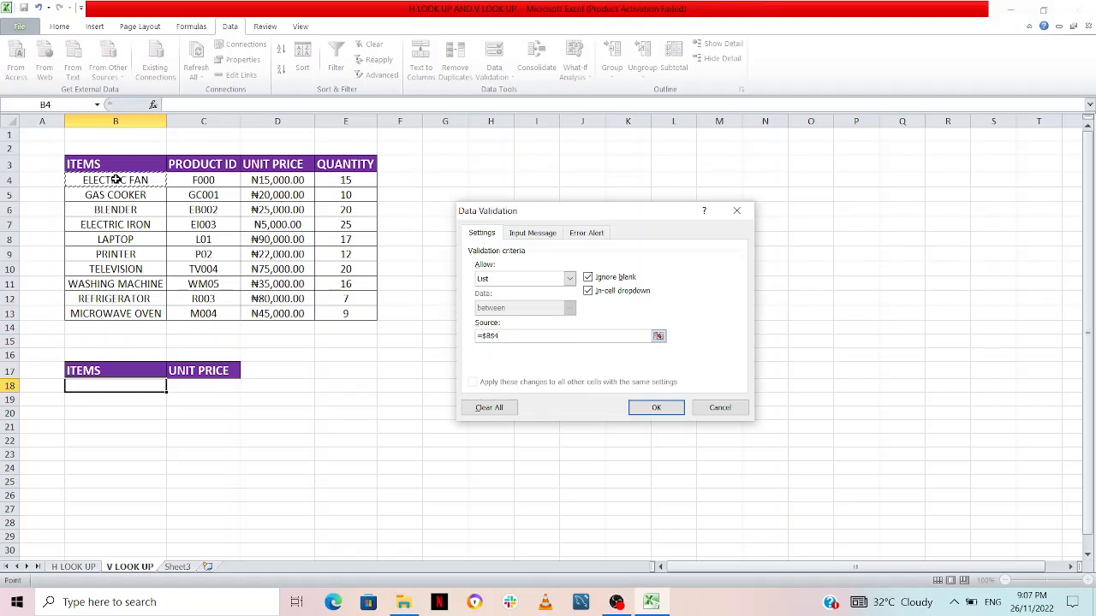
key(ctrl+shift+Down)
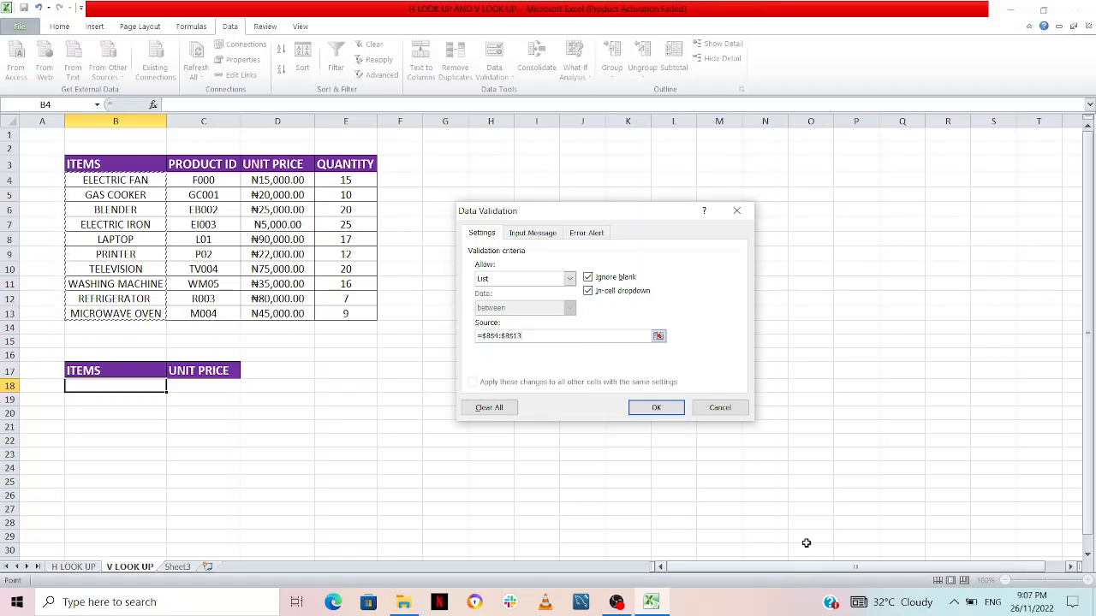
click(655, 406)
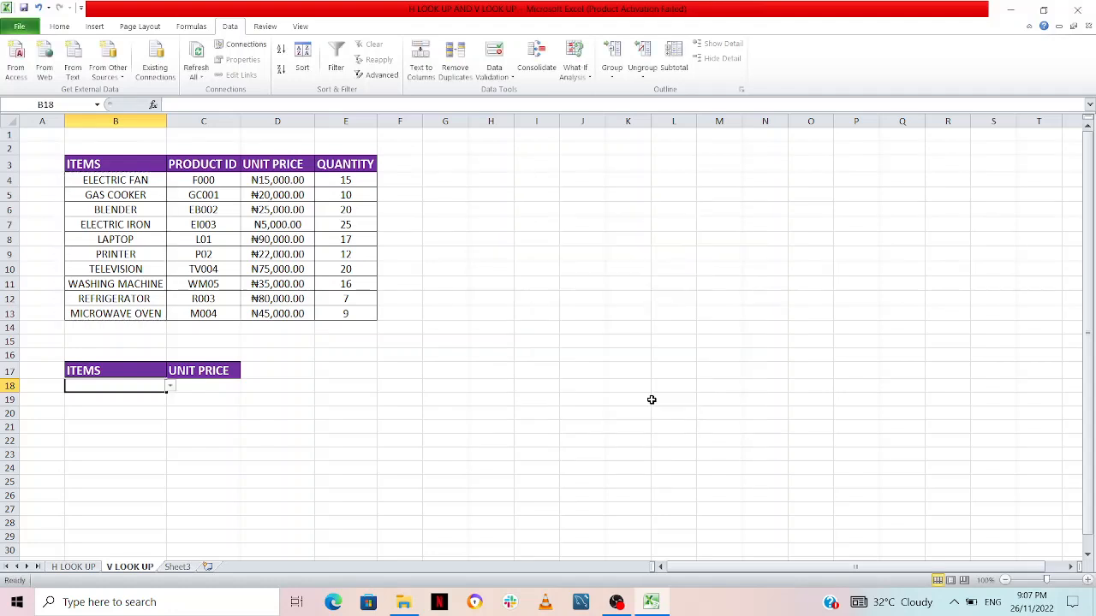
- Choose ELECTRIC IRON from the drop-down list in B18 and select C18 under UNIT PRICE
click(170, 387)
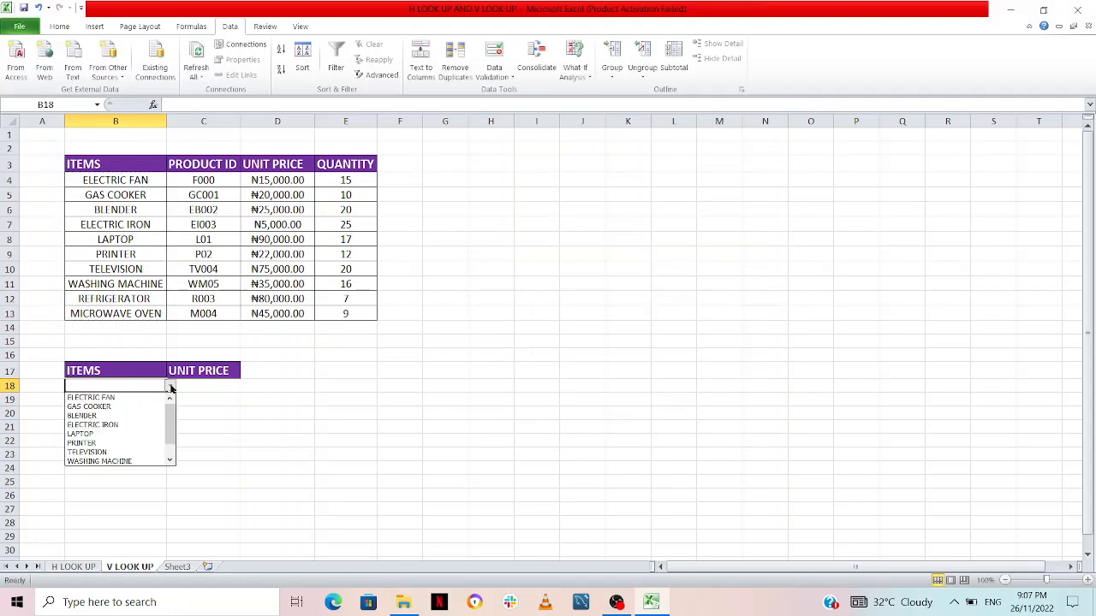
click(114, 425)
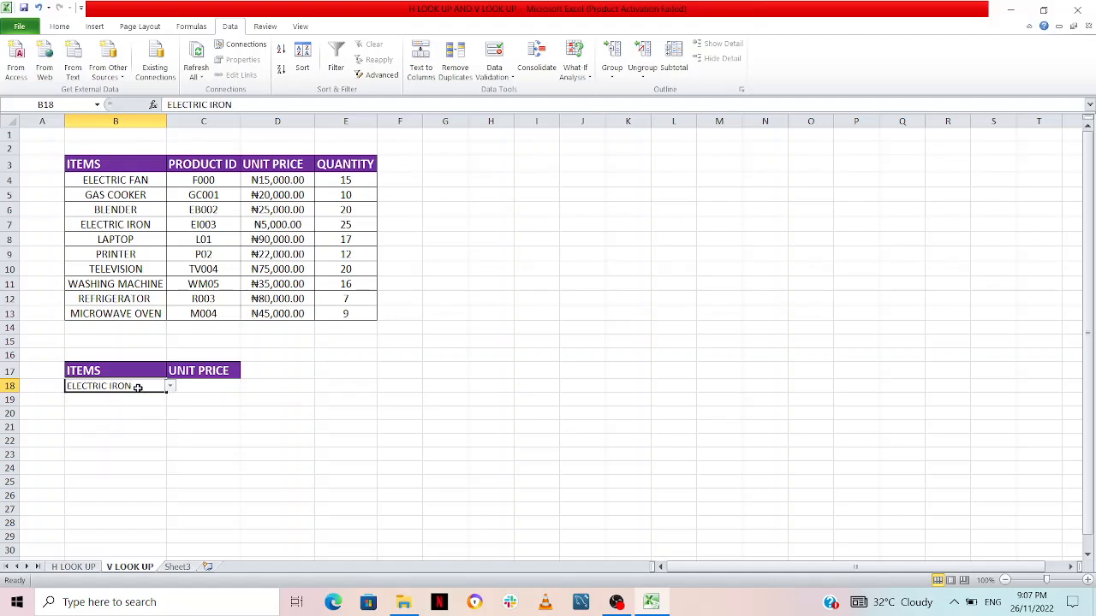
click(214, 387)
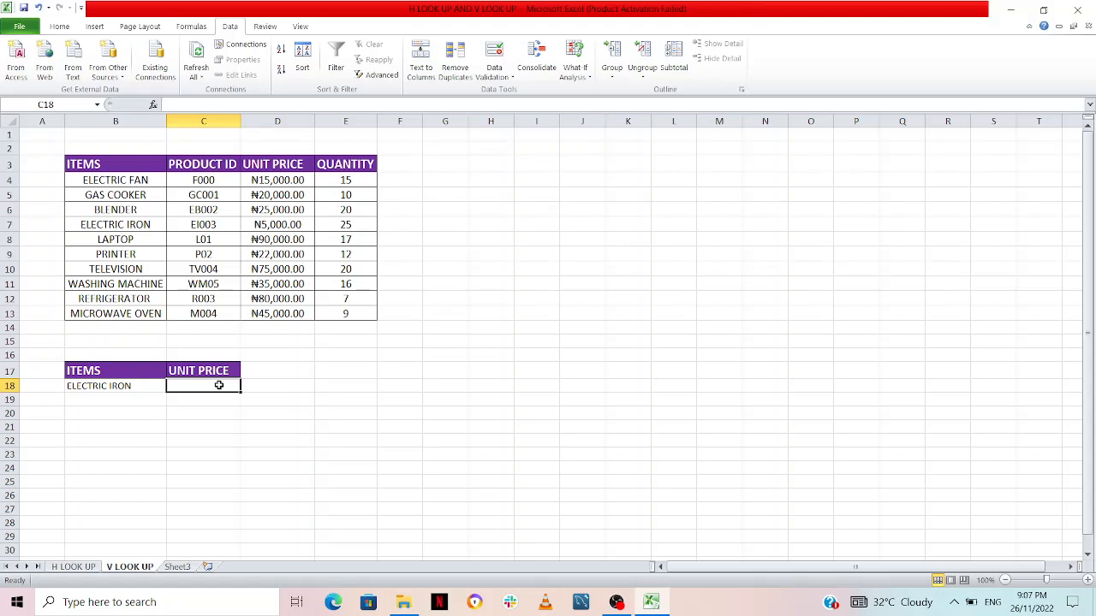
- Begin a VLOOKUP formula in C18 with B18 as the lookup value and B4:E13 as the table array
text(=)
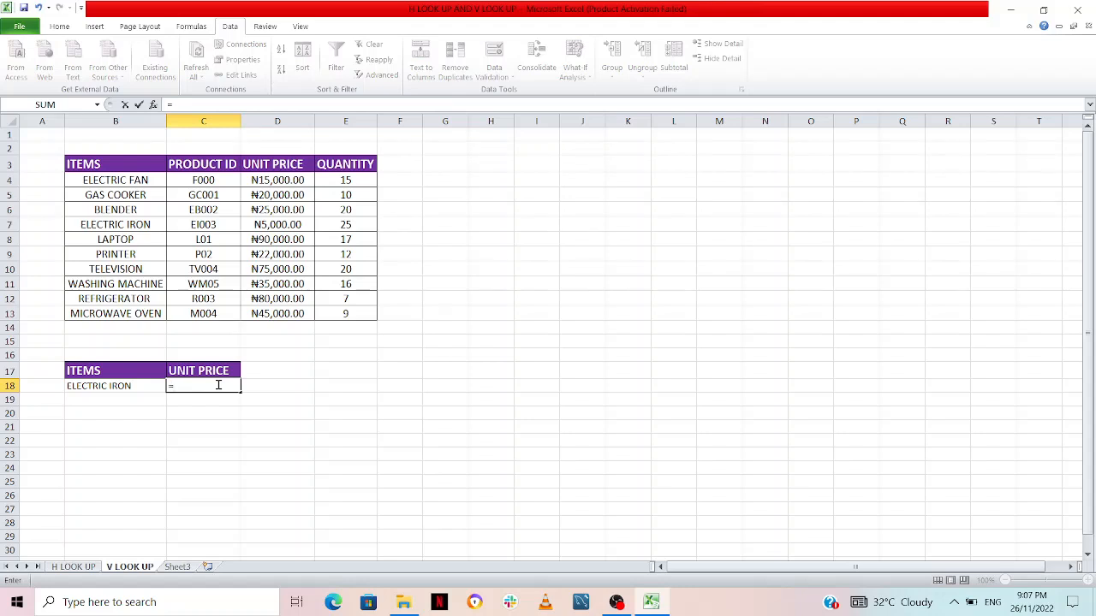
text(VLO)
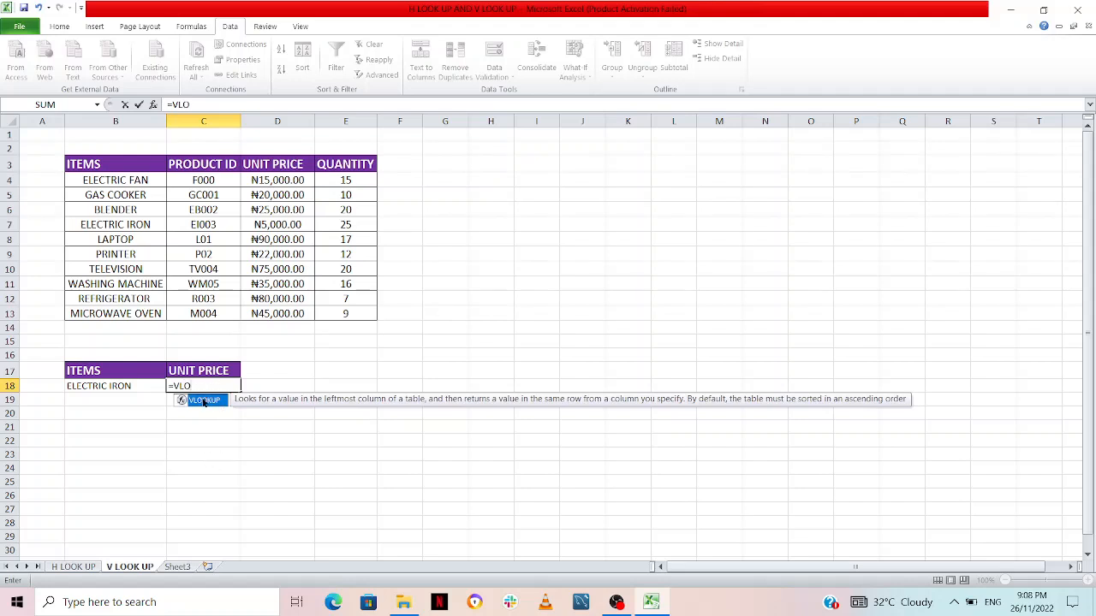
double_click(202, 399)
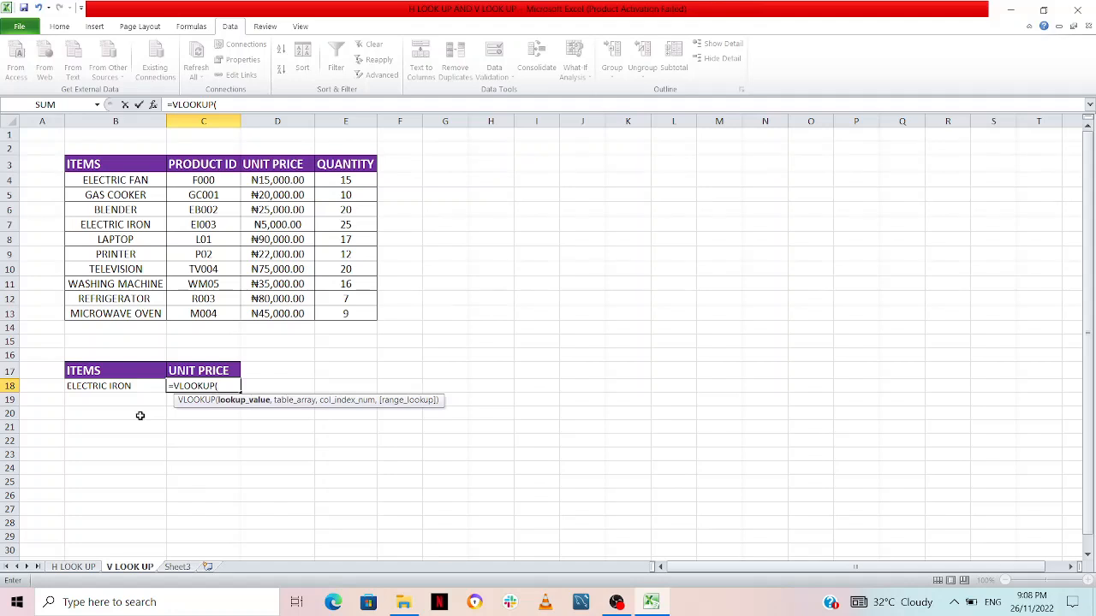
click(114, 390)
text(,)
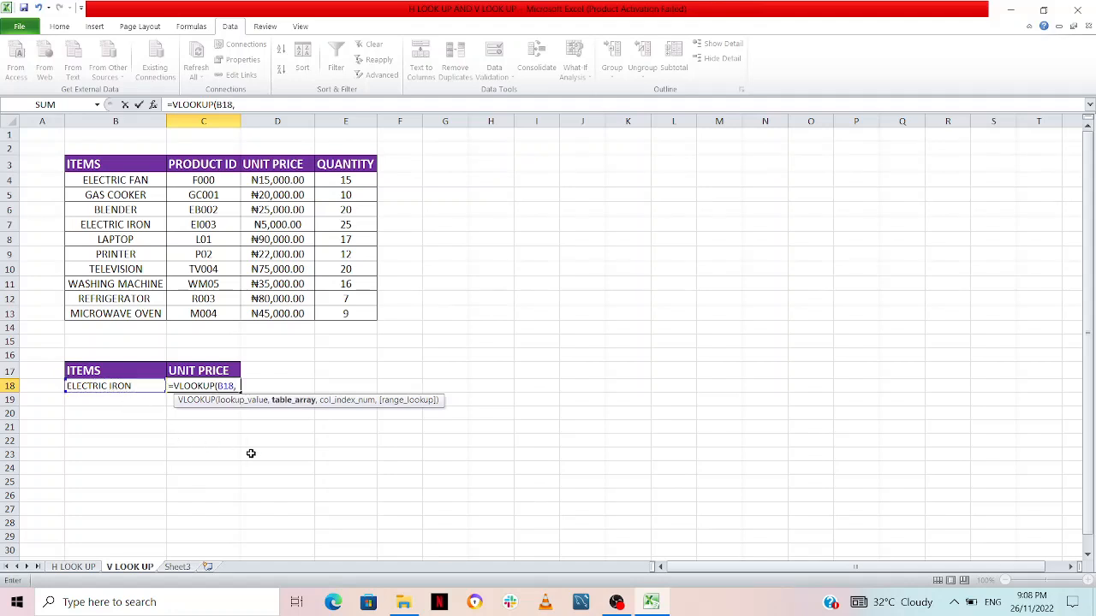
click(118, 184)
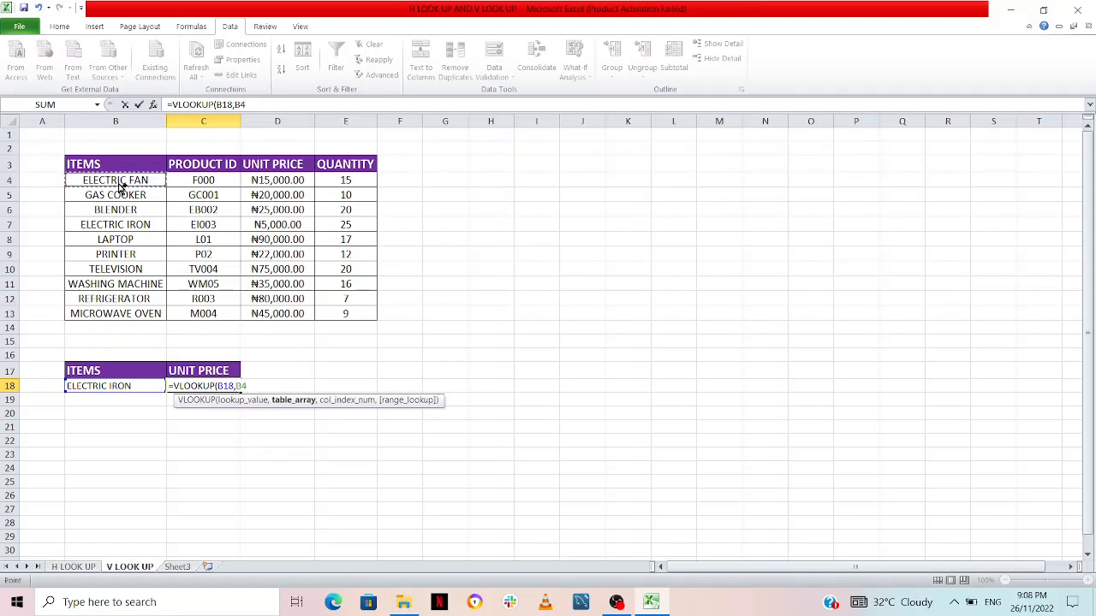
key(ctrl+shift+Down)
key(ctrl+shift+Right)
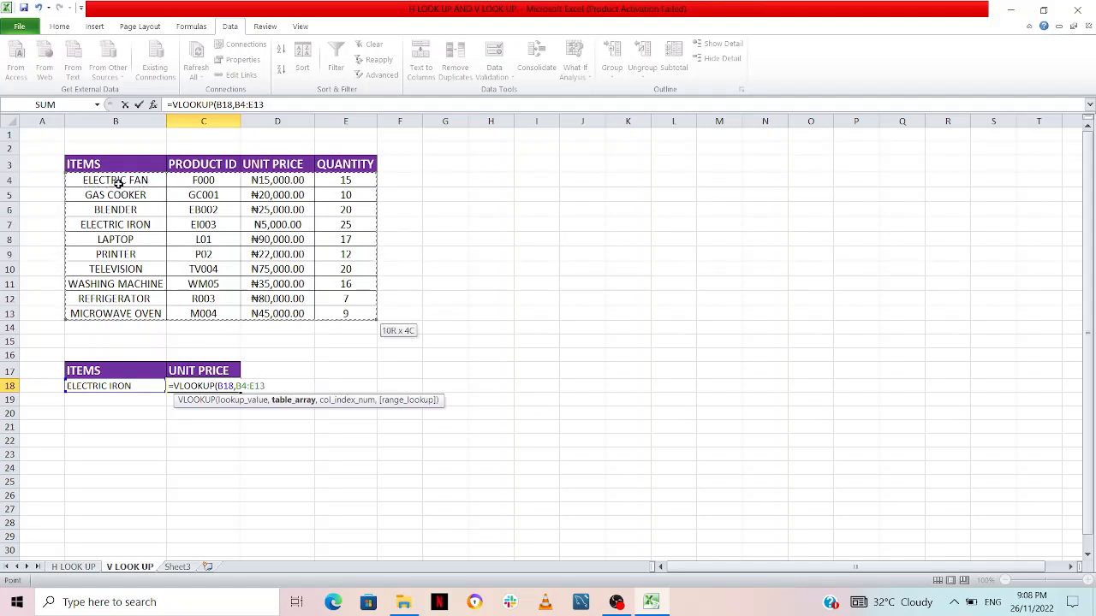
text(,)
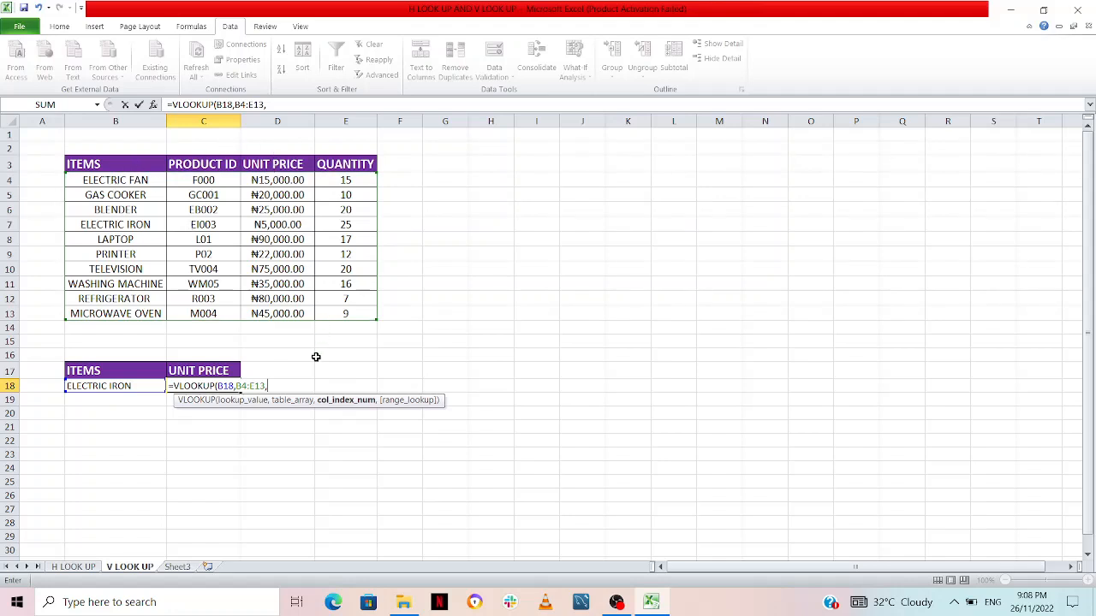
- Complete the C18 VLOOKUP with column index 3 and FALSE for an exact match
text(3)
text(,)
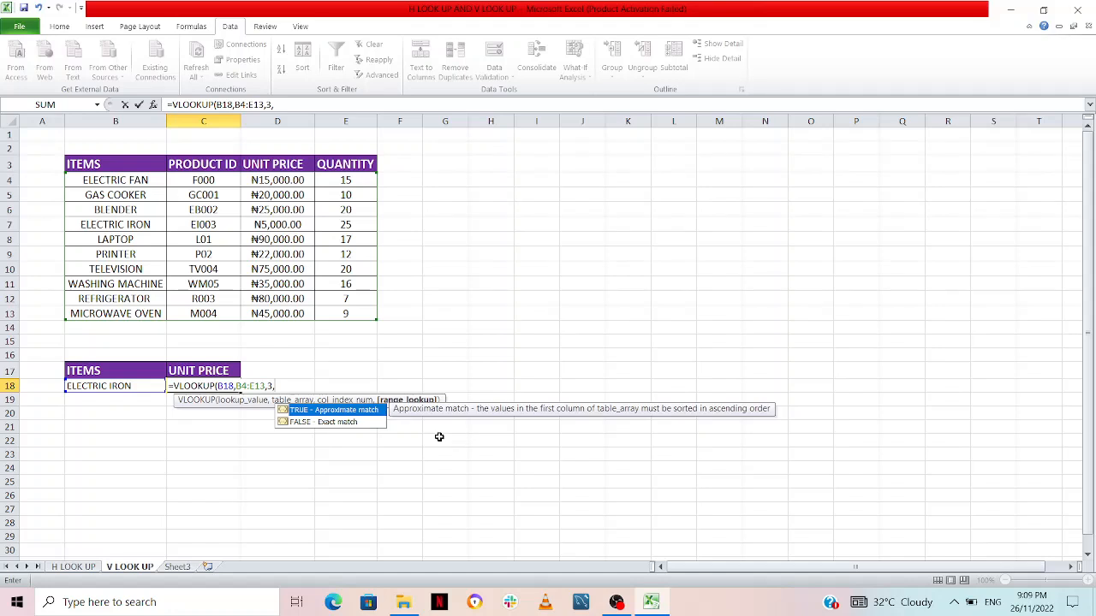
click(352, 423)
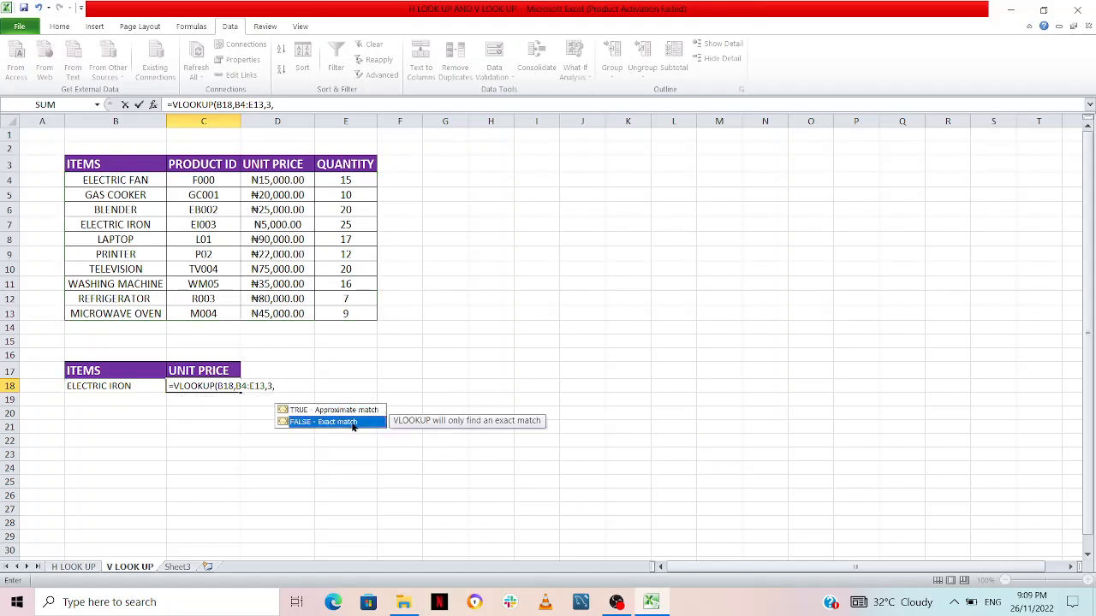
double_click(352, 423)
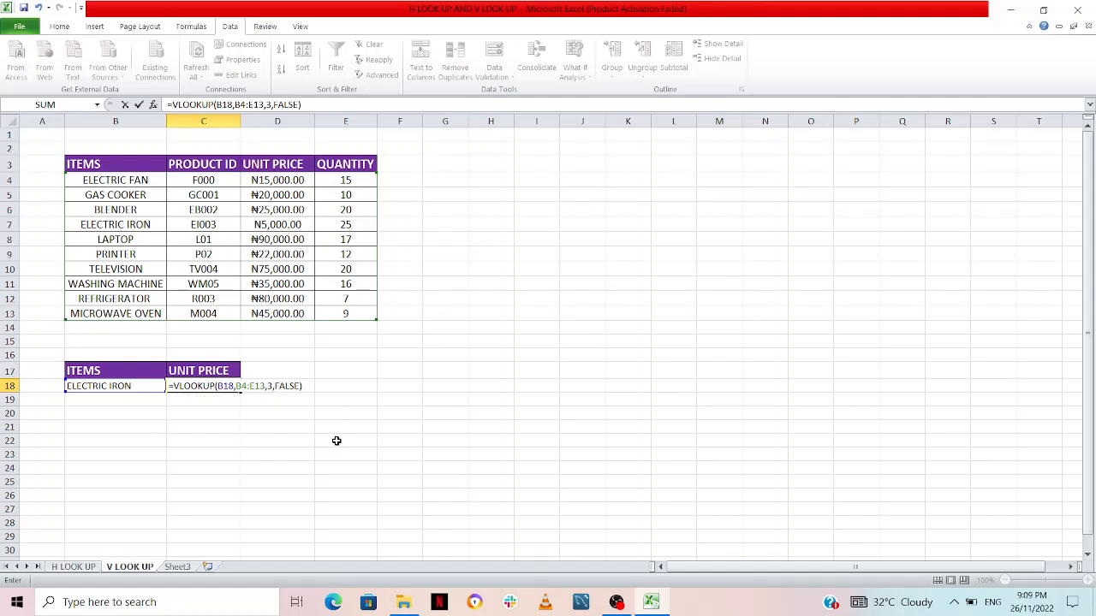
key(Return)
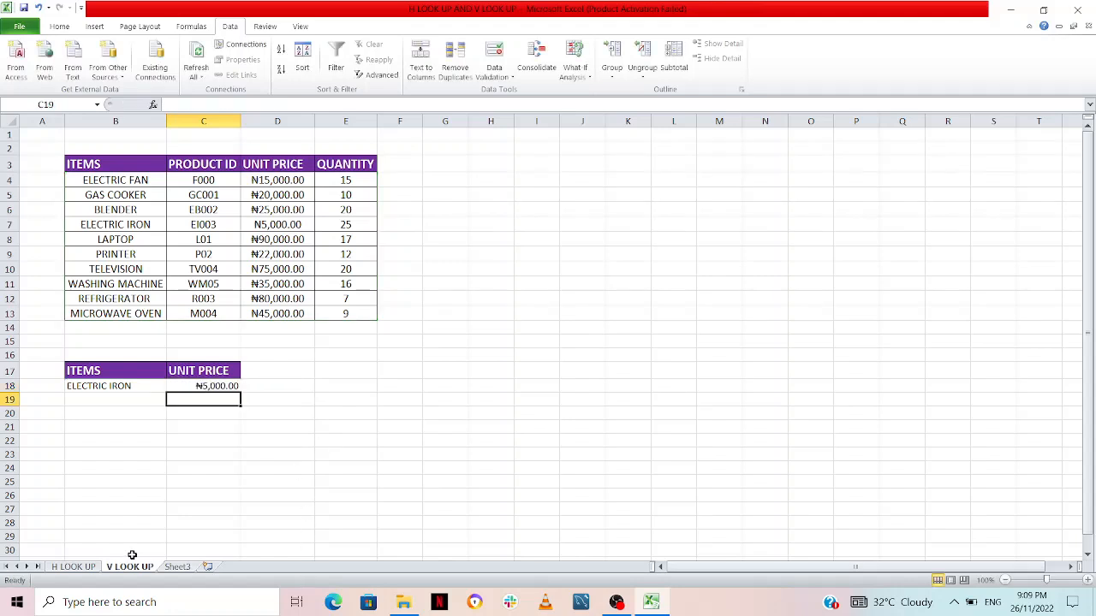
click(65, 570)
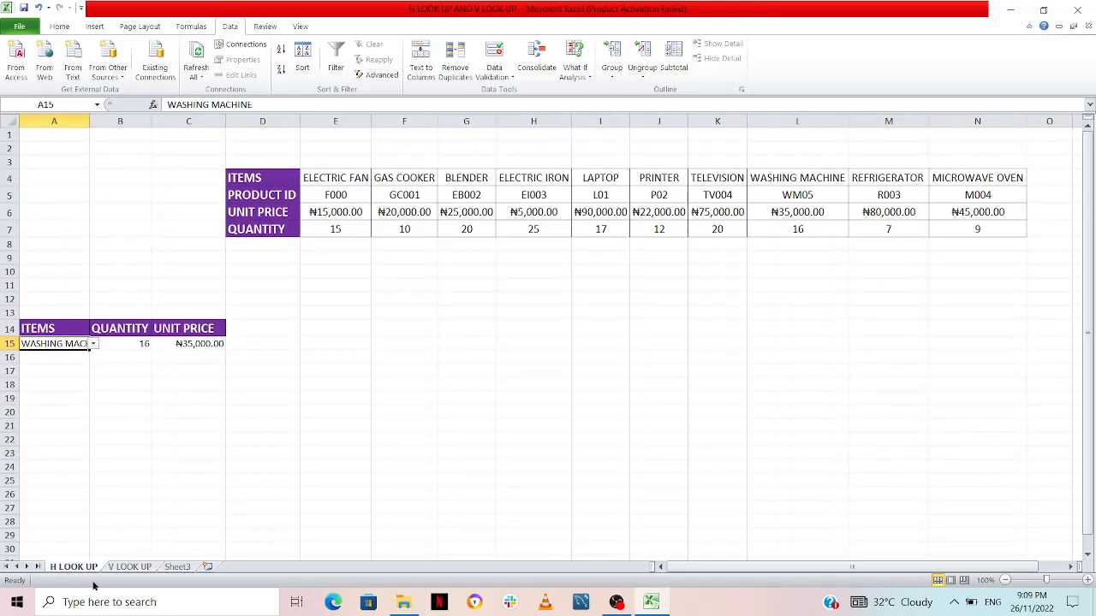
click(133, 567)
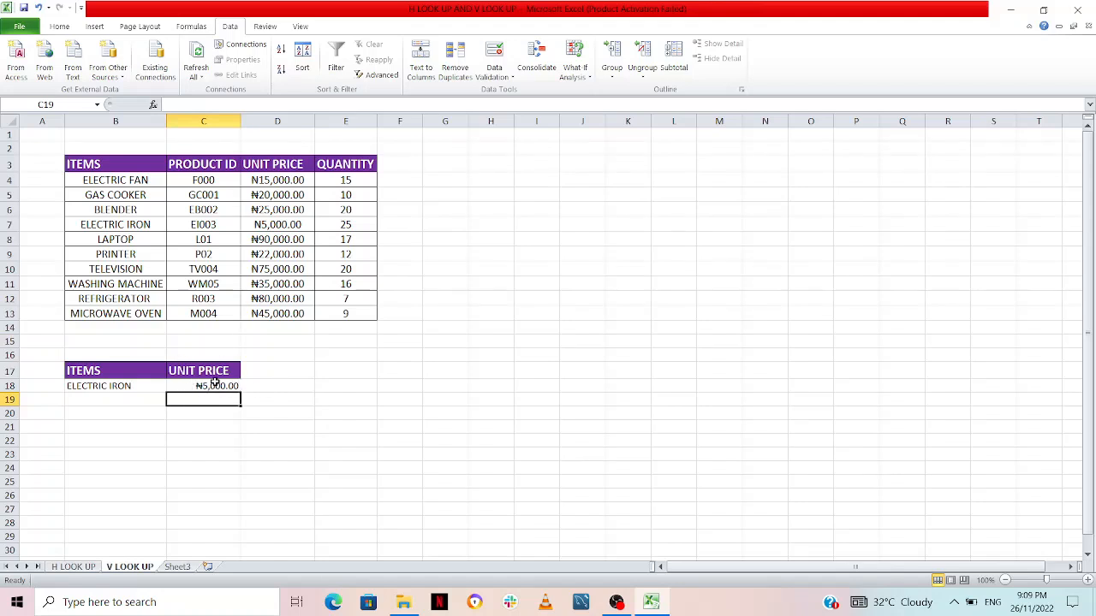
- Copy the QUANTITY header from E3 into D17, beside the UNIT PRICE header of the lookup table
click(331, 170)
right_click(334, 172)
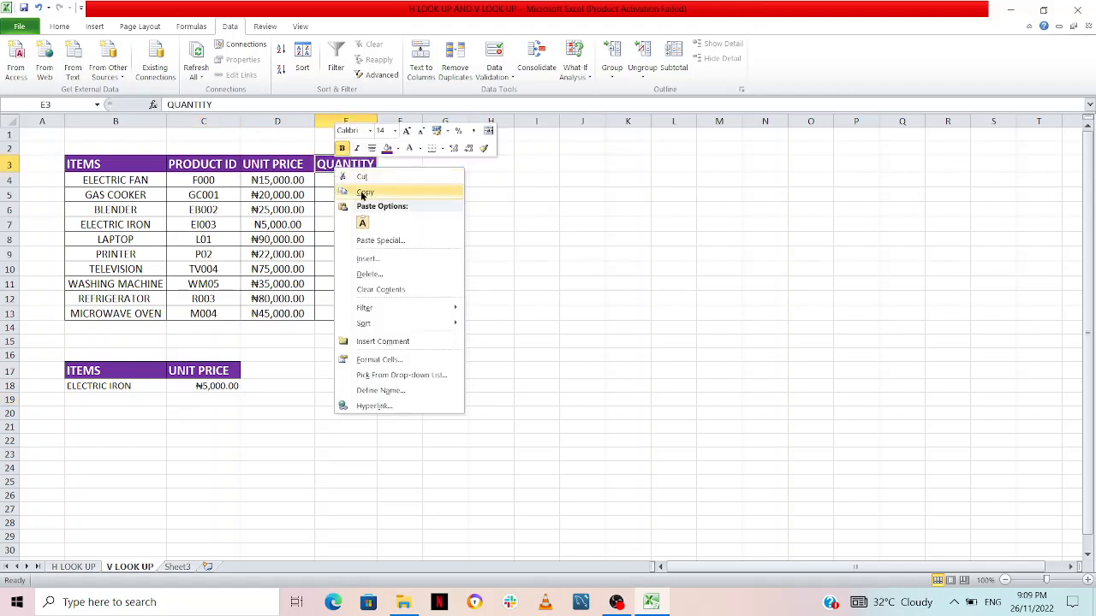
click(364, 191)
click(253, 373)
right_click(253, 374)
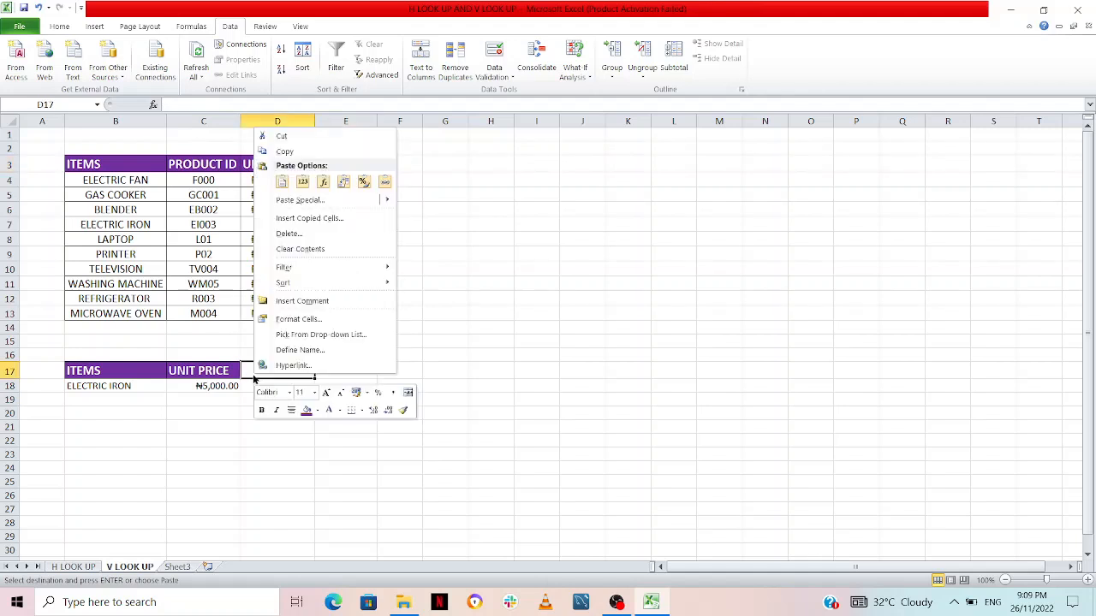
click(282, 181)
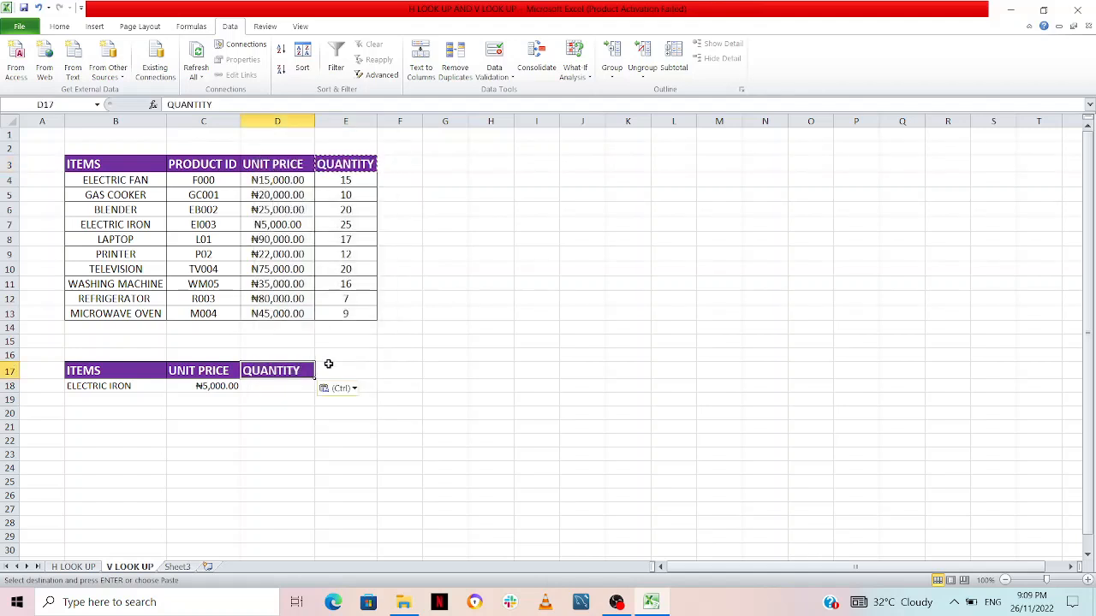
- Copy the full VLOOKUP formula text of C18 and leave the cell with its formula intact
click(257, 384)
click(216, 384)
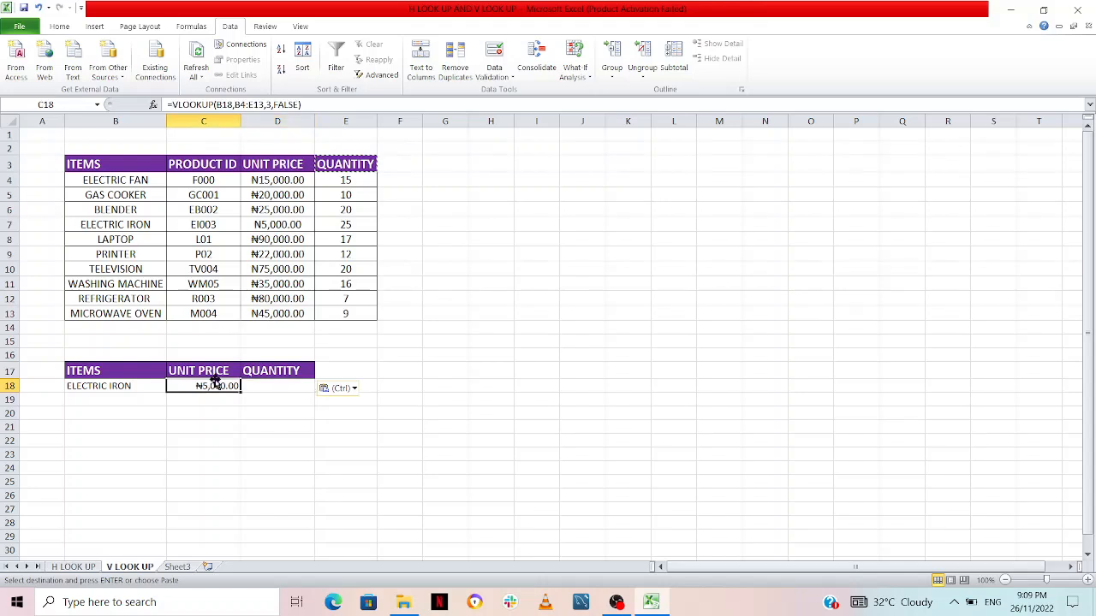
drag(300, 103, 169, 104)
click(168, 105)
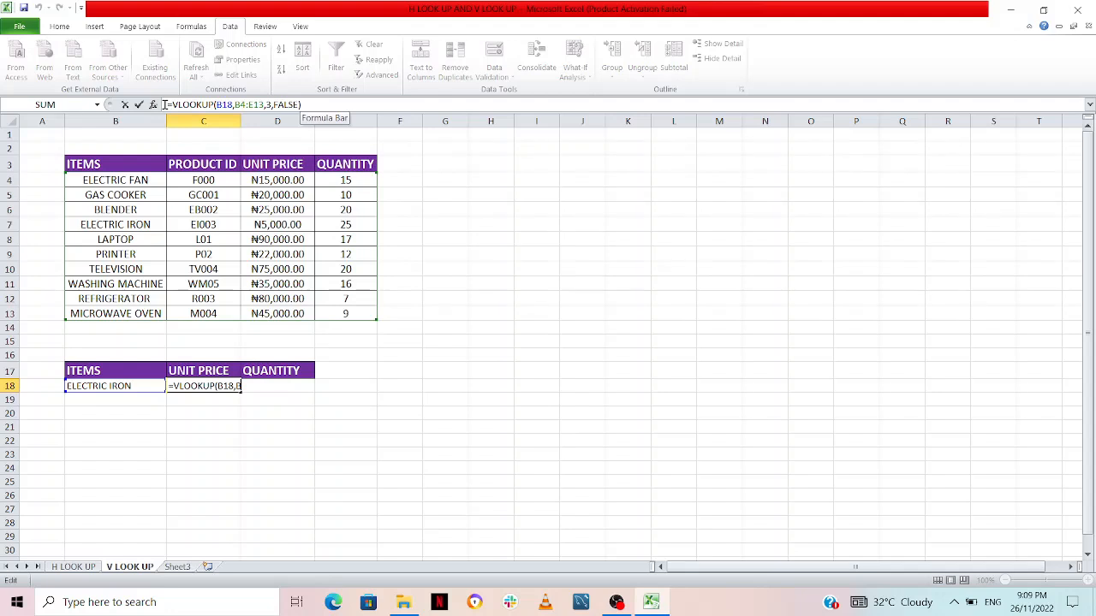
drag(301, 104, 161, 100)
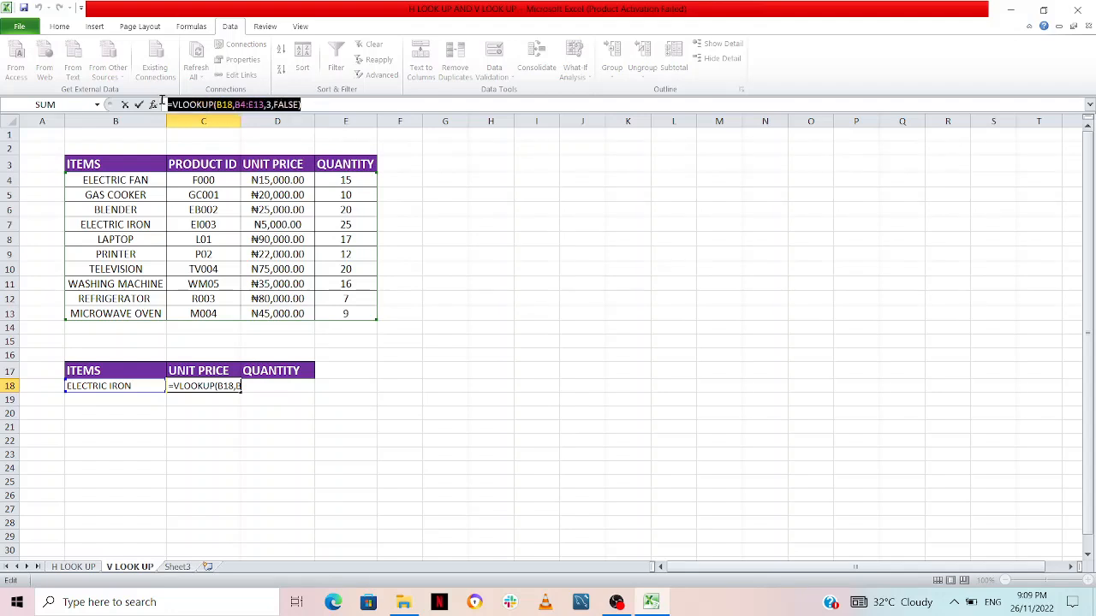
right_click(205, 103)
click(254, 125)
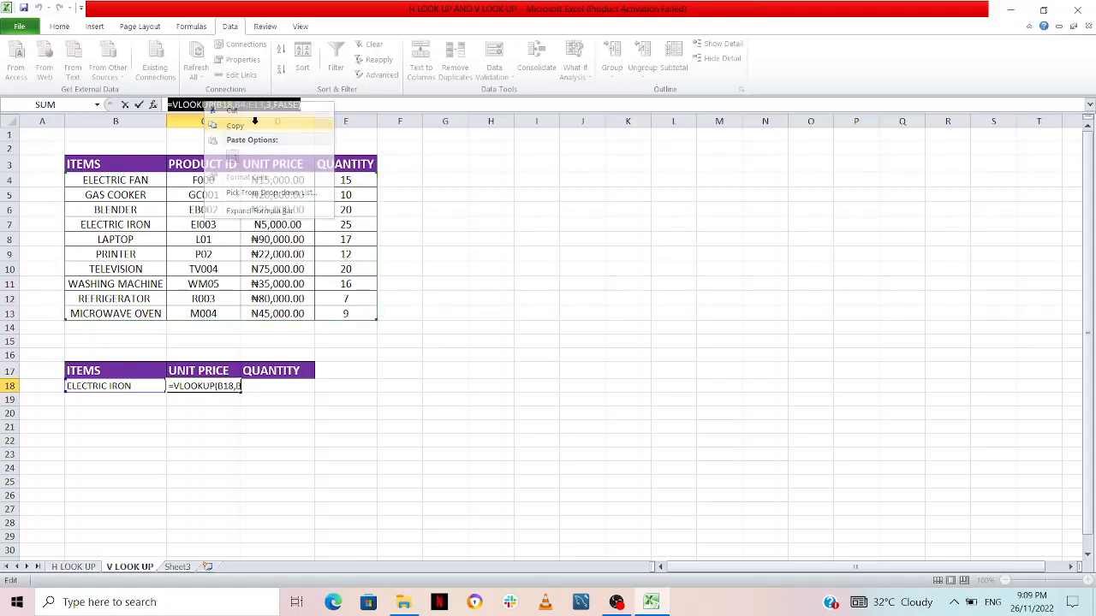
key(Return)
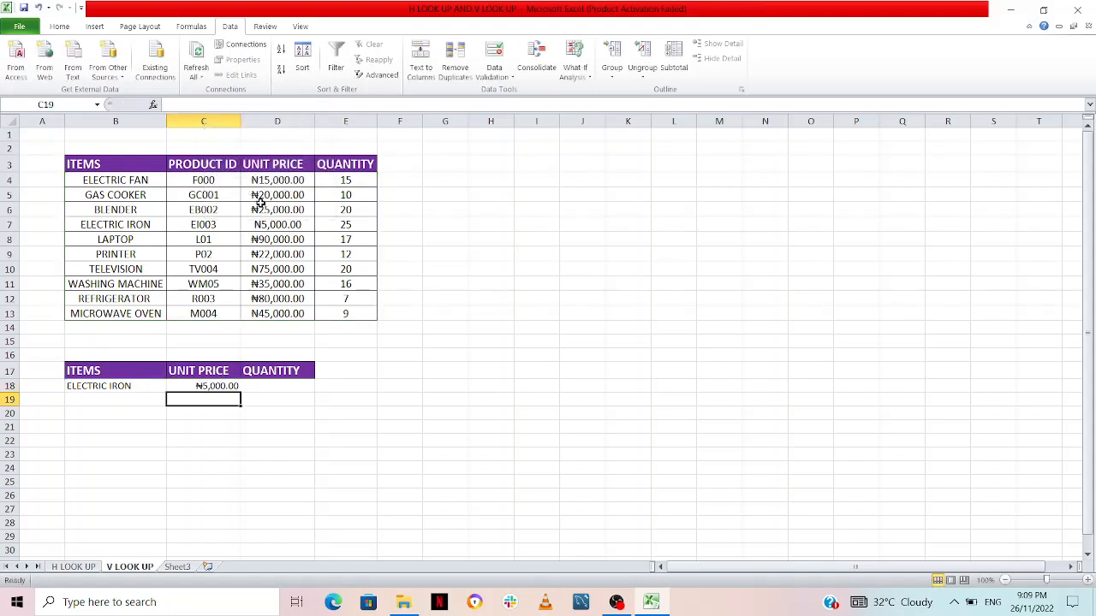
- Paste the copied VLOOKUP formula into D18 and set its column index to 4 for the quantity
click(283, 387)
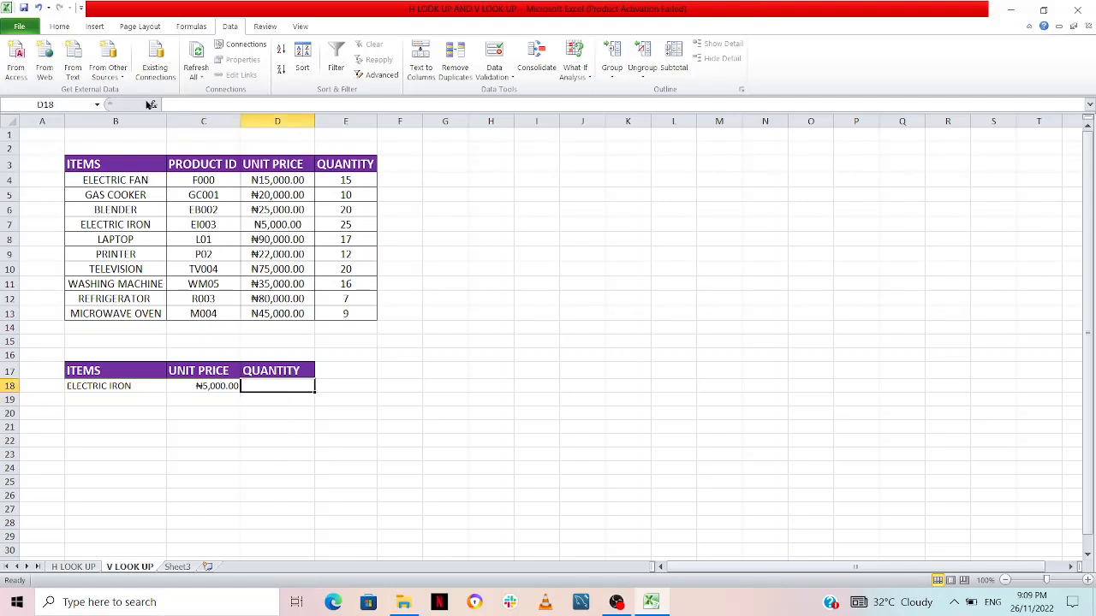
click(247, 104)
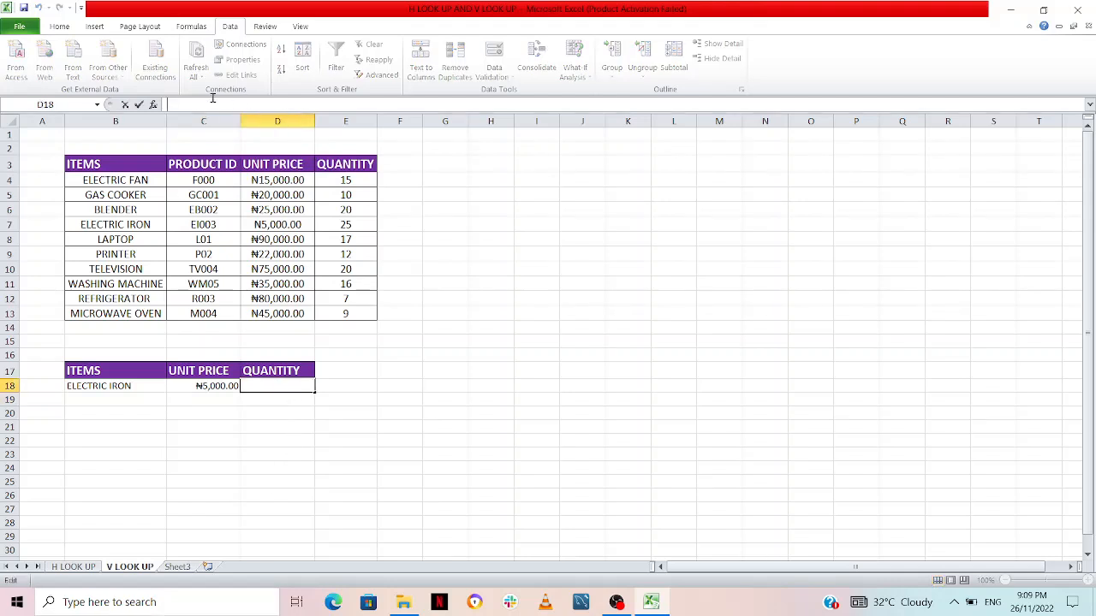
right_click(198, 101)
click(225, 150)
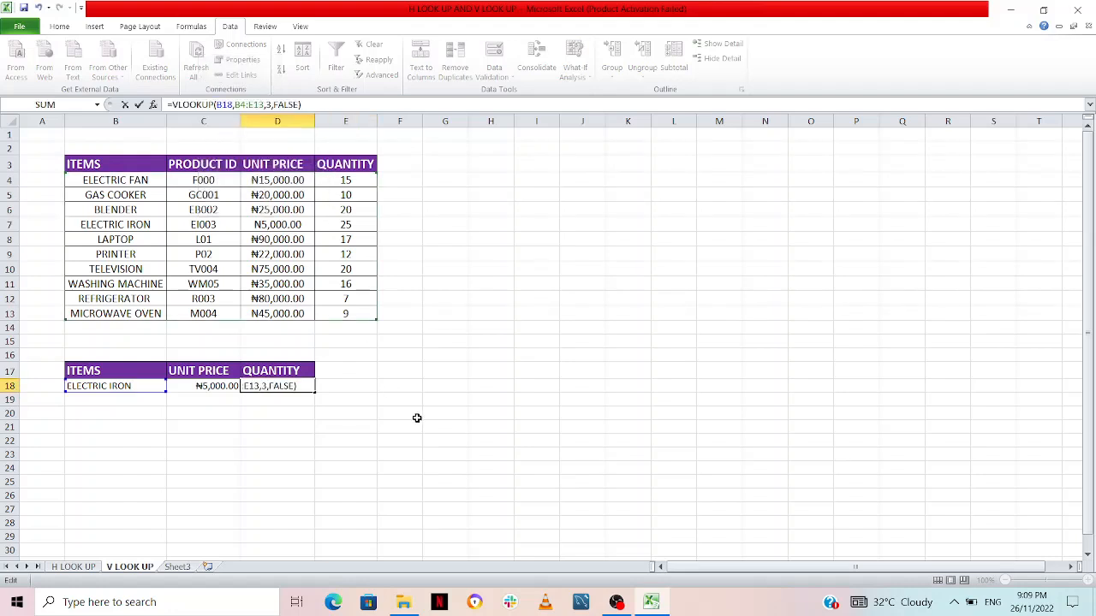
key(Left)
key(Left)
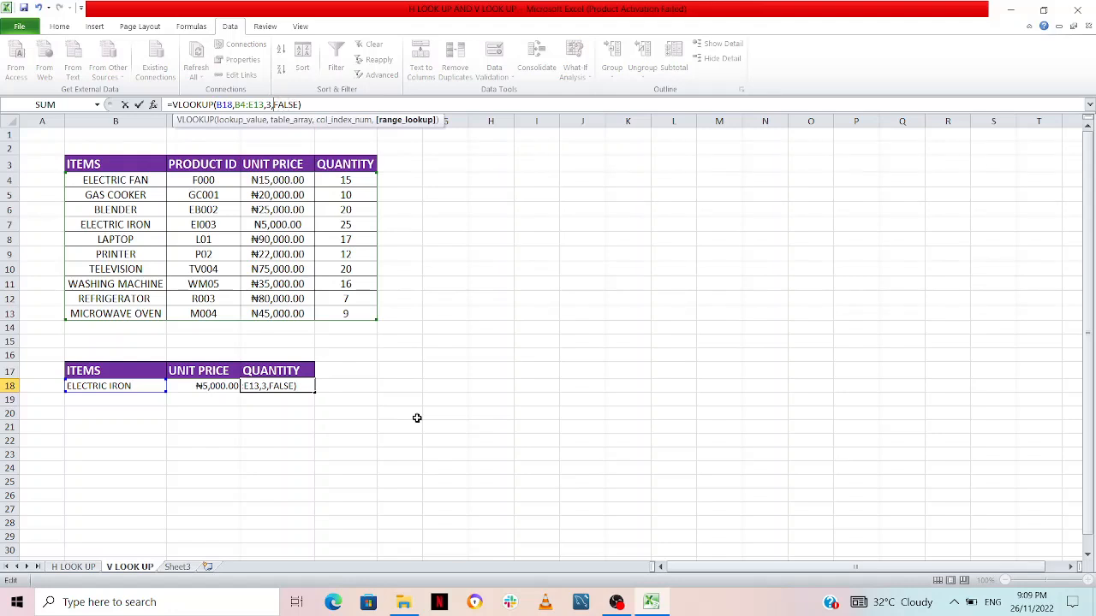
key(Left)
key(BackSpace)
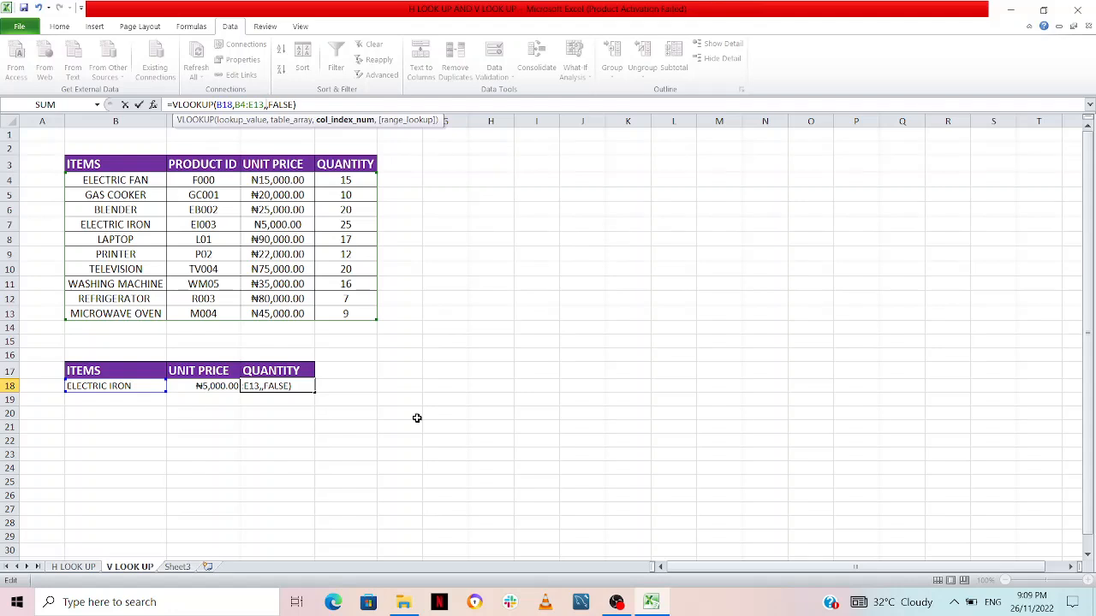
text(4)
key(Return)
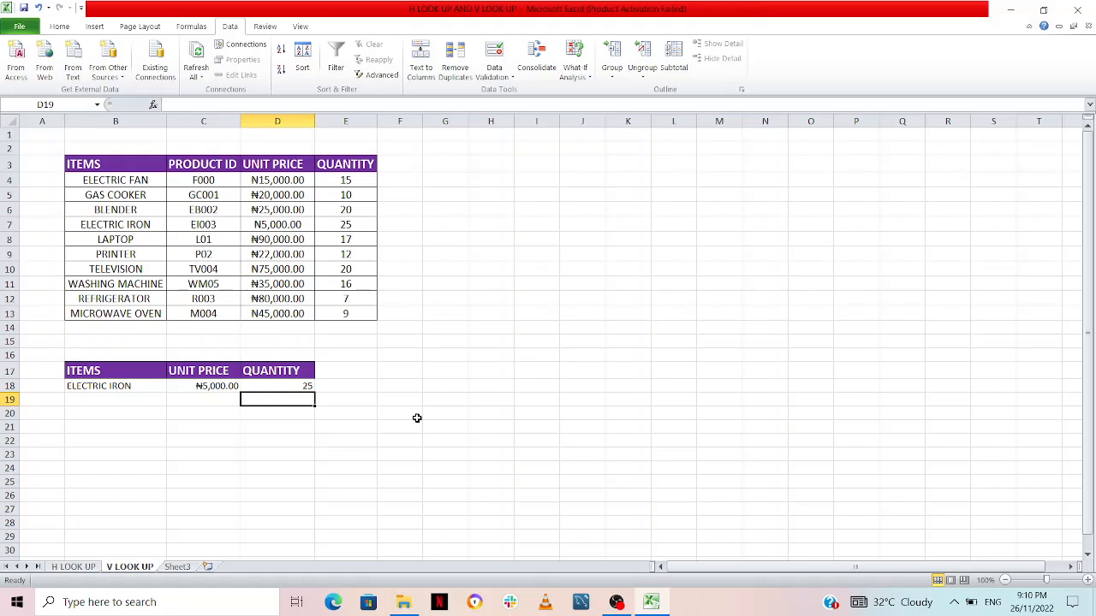
- Test both lookups by switching the item in B18 to PRINTER and then ELECTRIC IRON, and reopen the item list
click(142, 386)
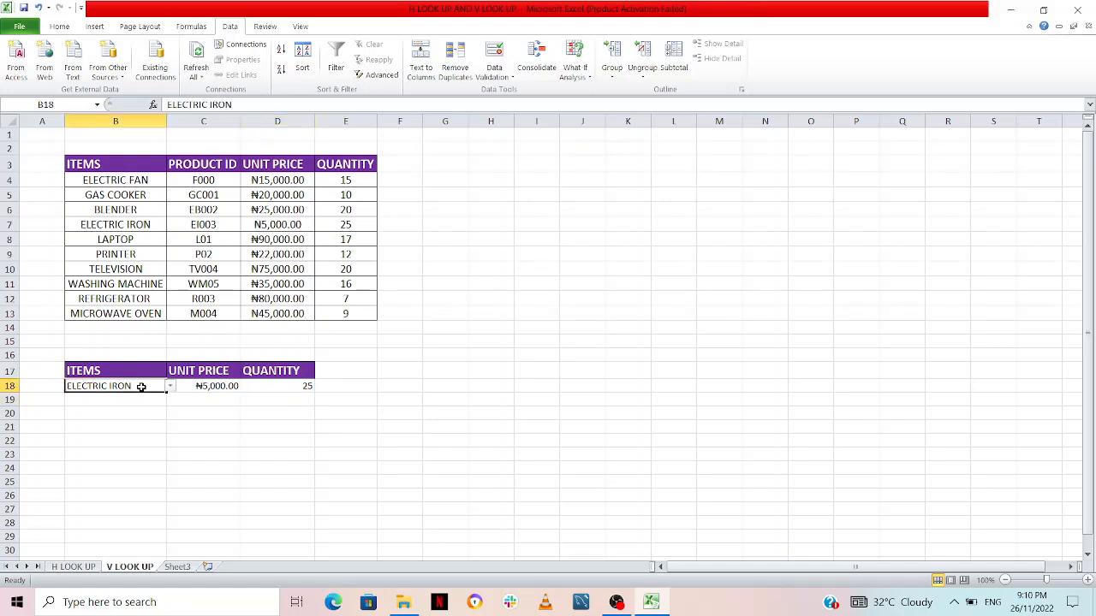
click(171, 387)
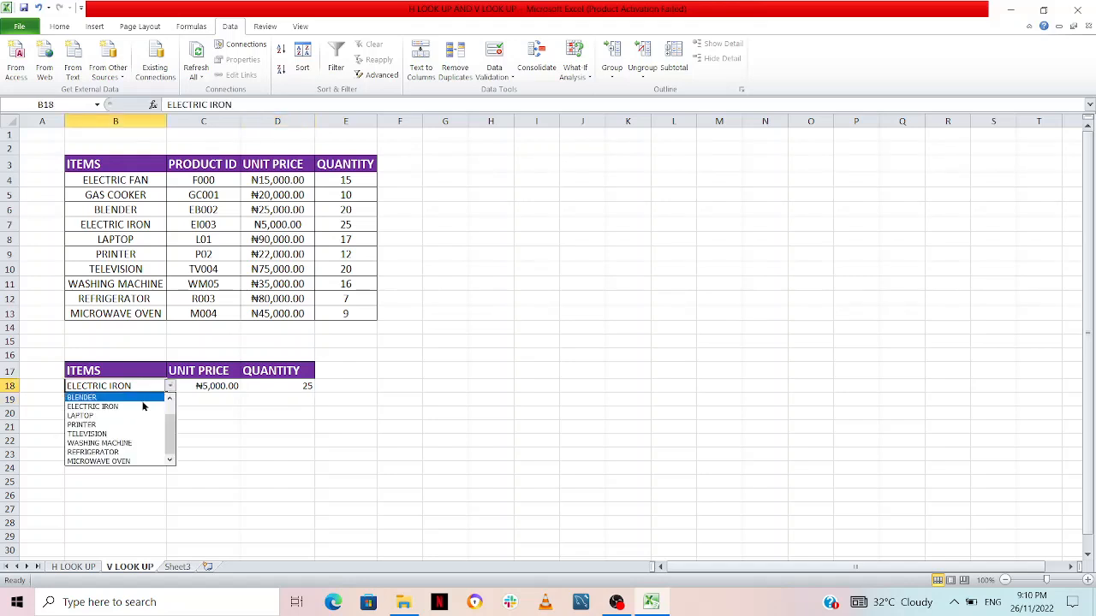
click(113, 425)
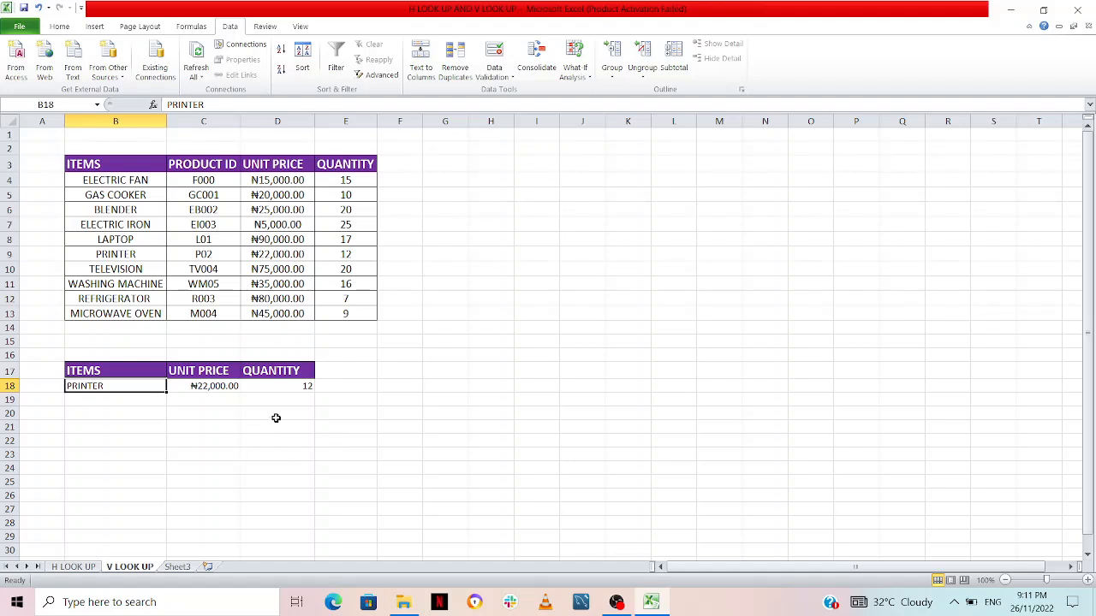
click(144, 386)
click(171, 387)
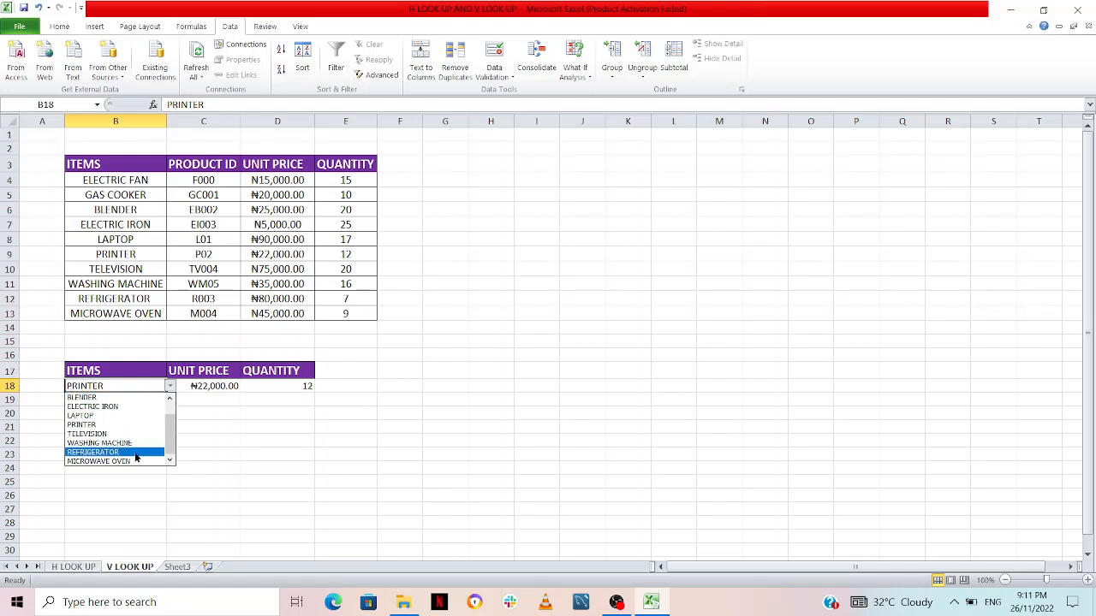
click(130, 407)
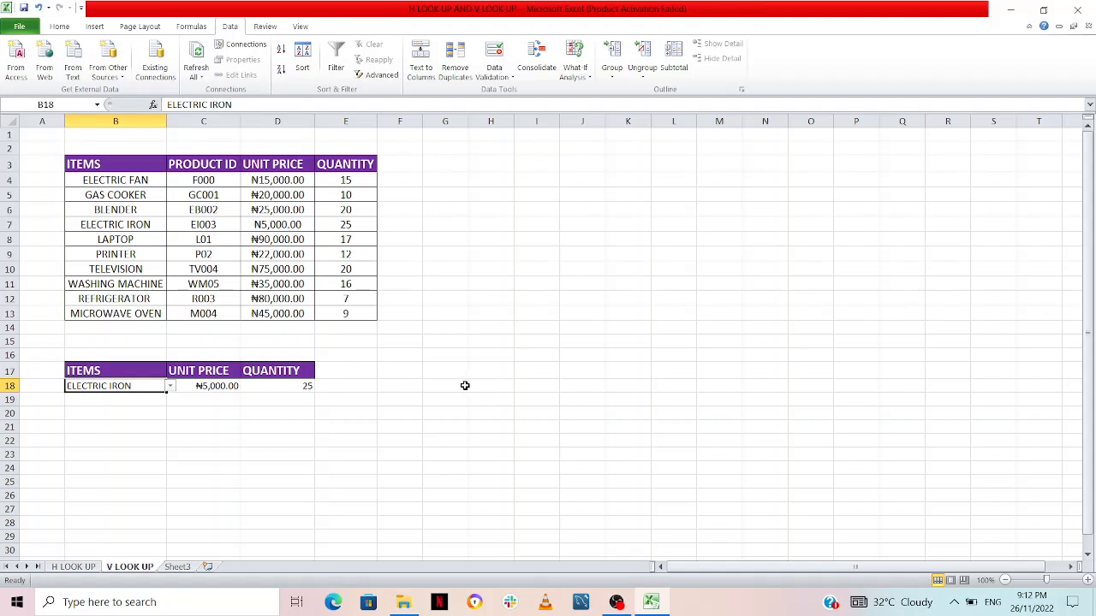
click(172, 387)
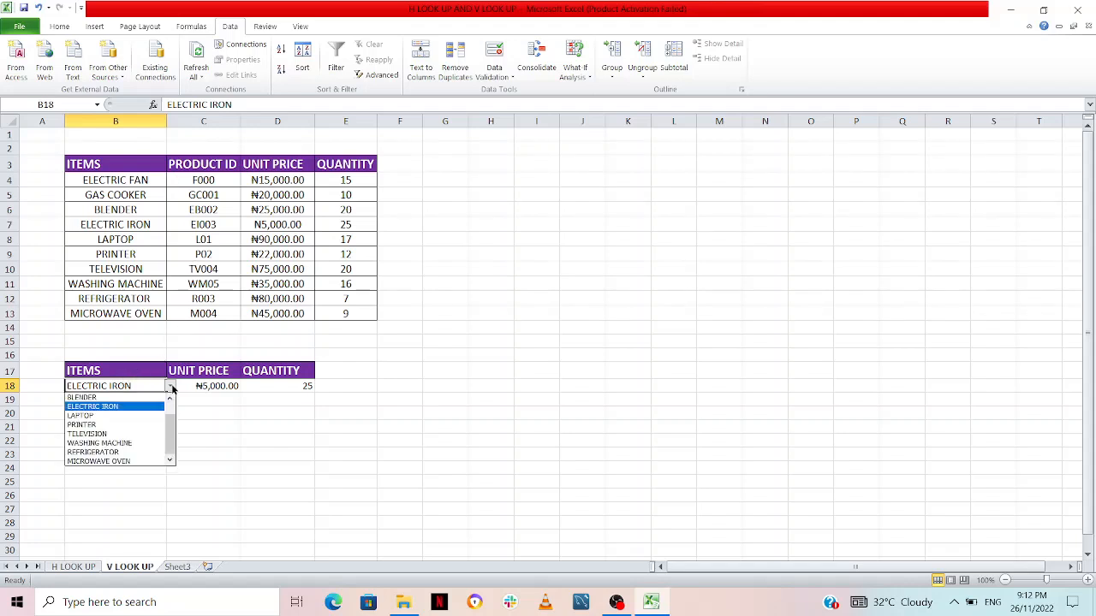